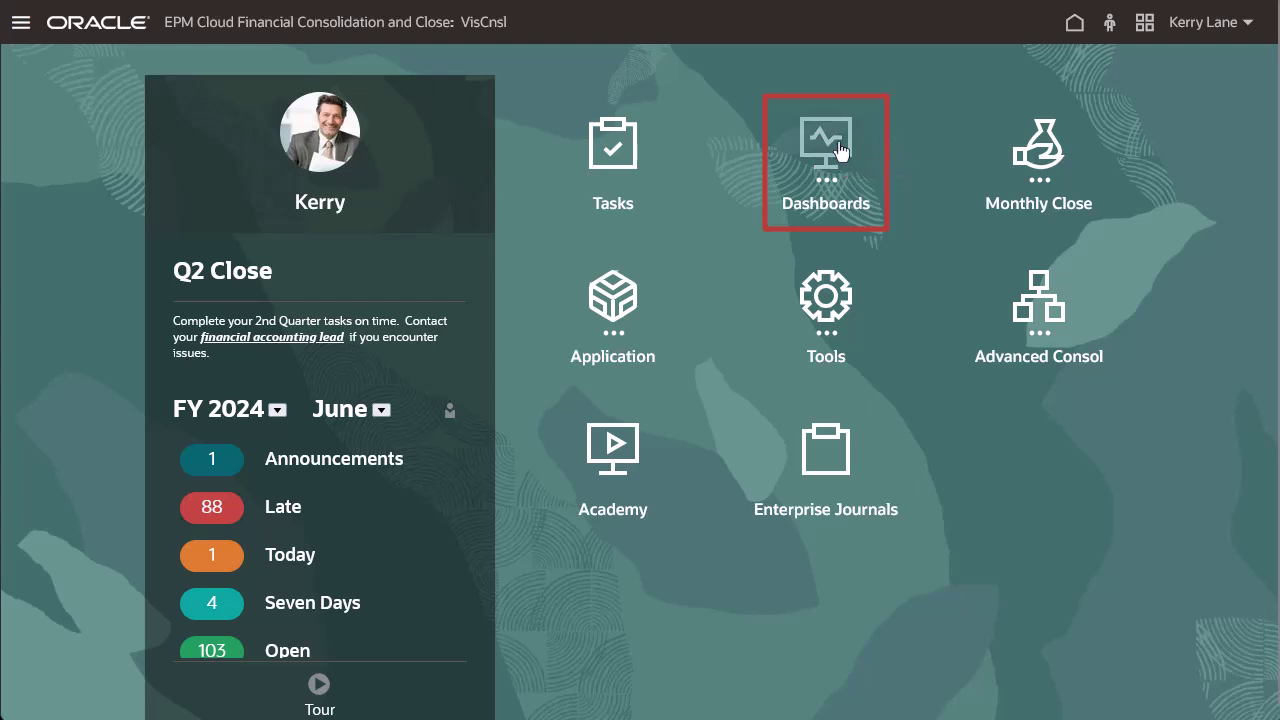
# Open the Task Overview dashboard and review its completion bars and the available sort orders.
pyautogui.click(826, 150)
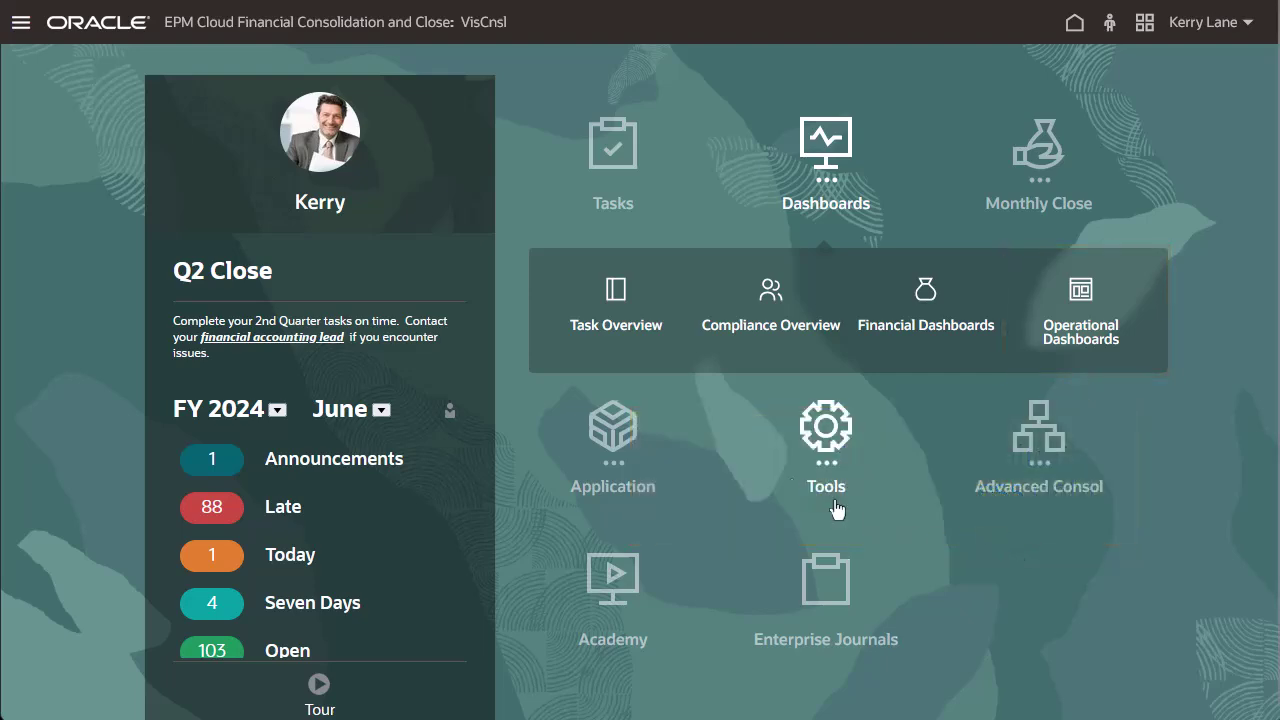
pyautogui.click(624, 318)
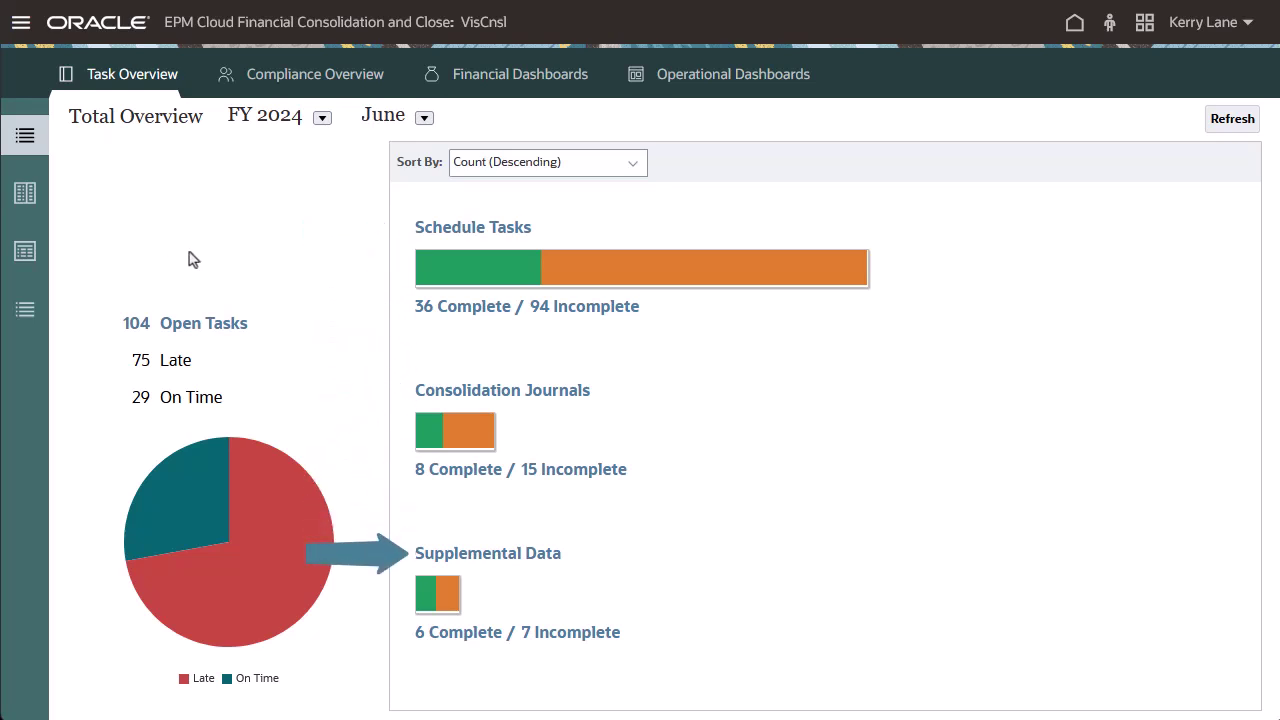
pyautogui.scroll(-1, 822, 406)
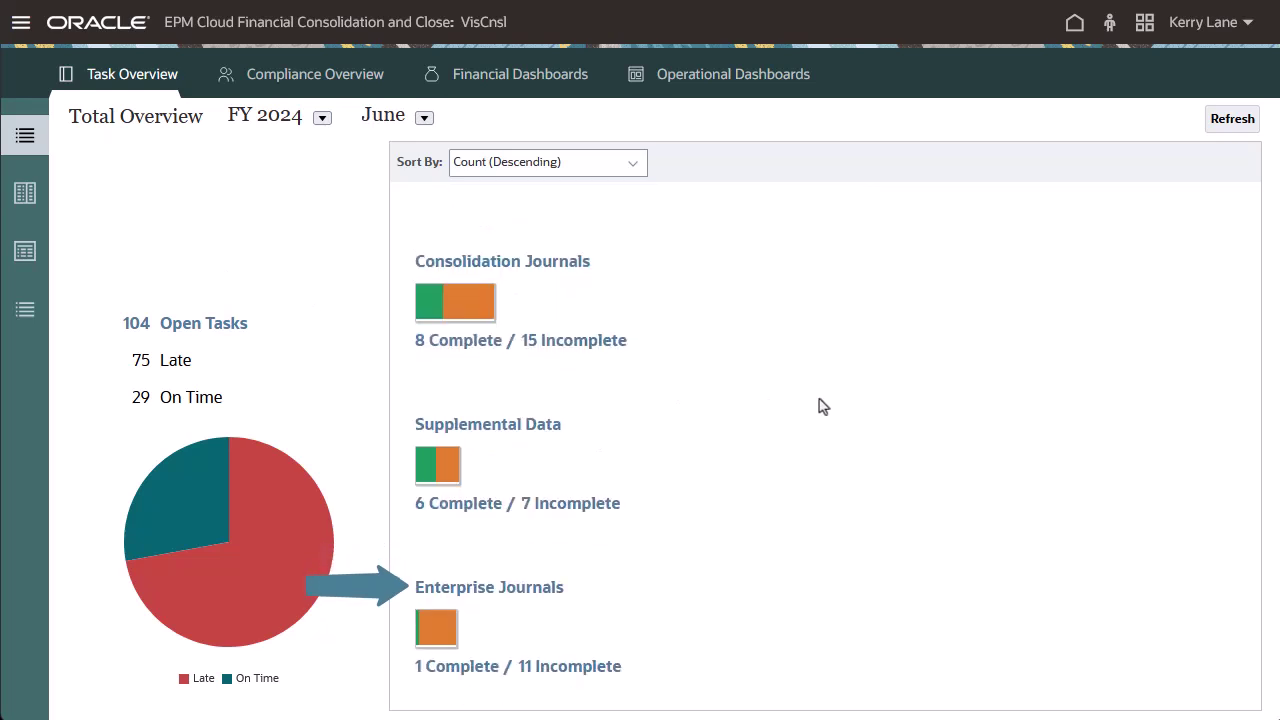
pyautogui.scroll(1, 822, 406)
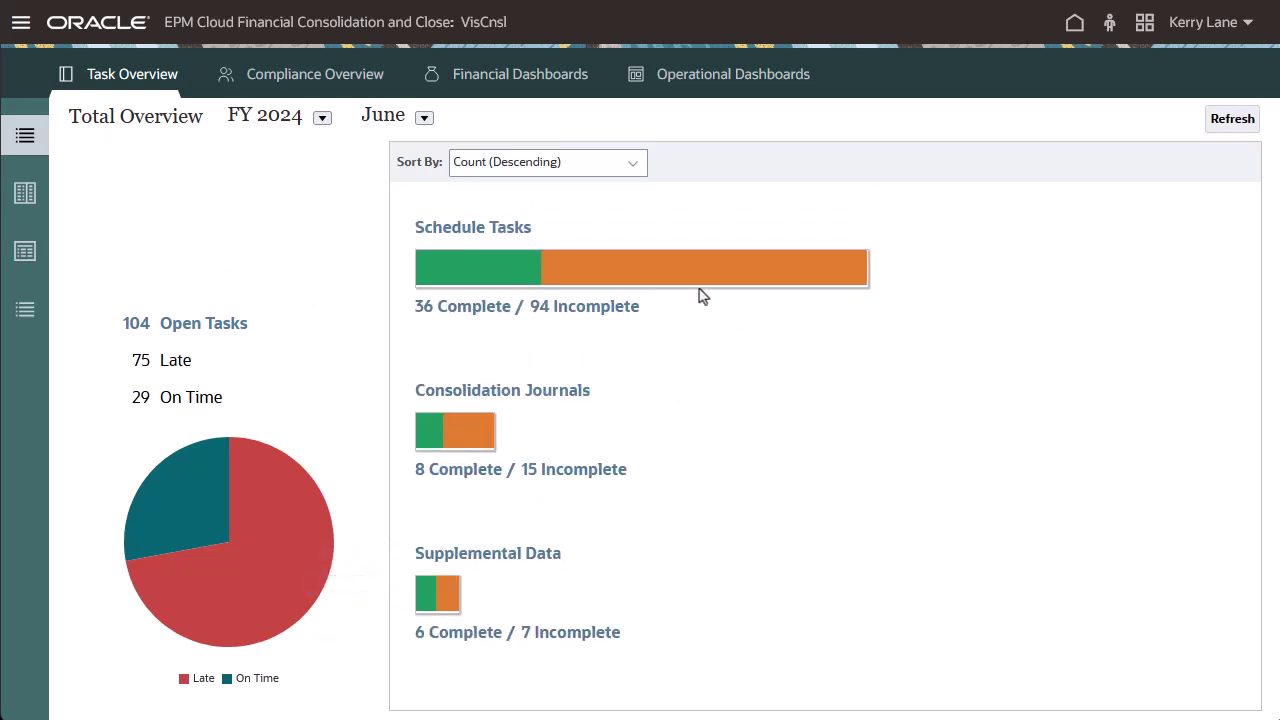
pyautogui.click(633, 172)
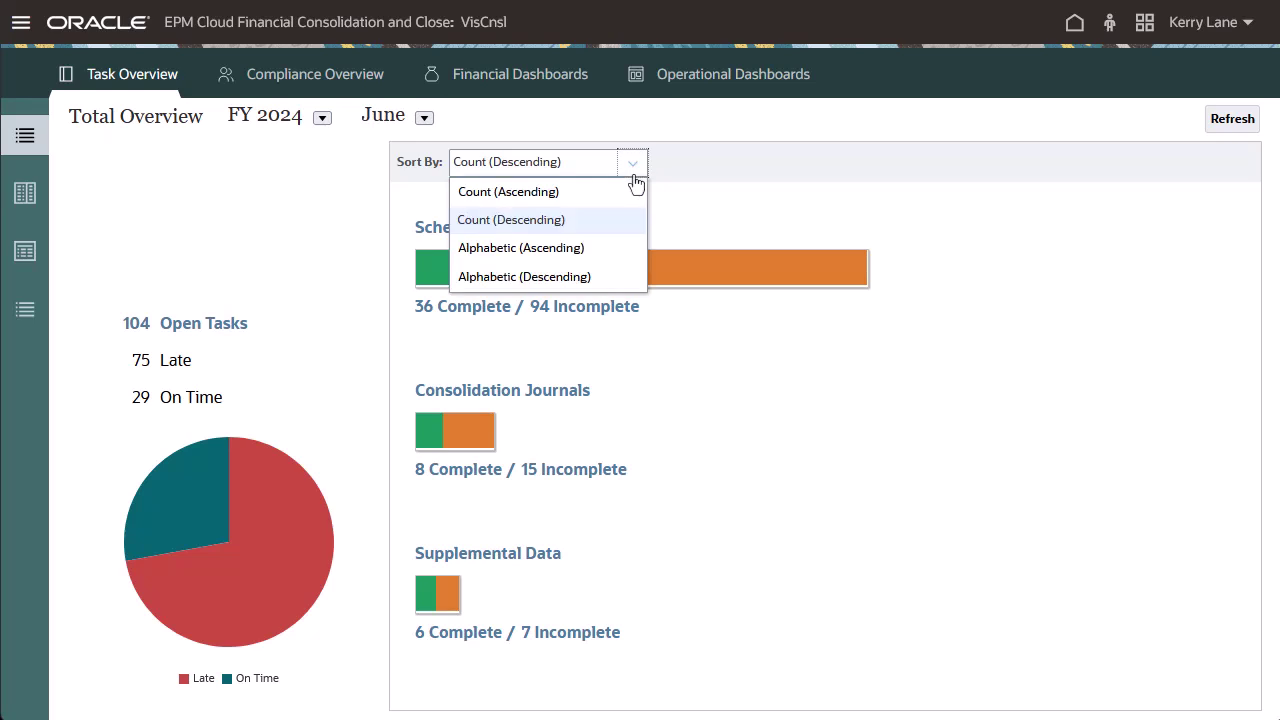
pyautogui.click(633, 172)
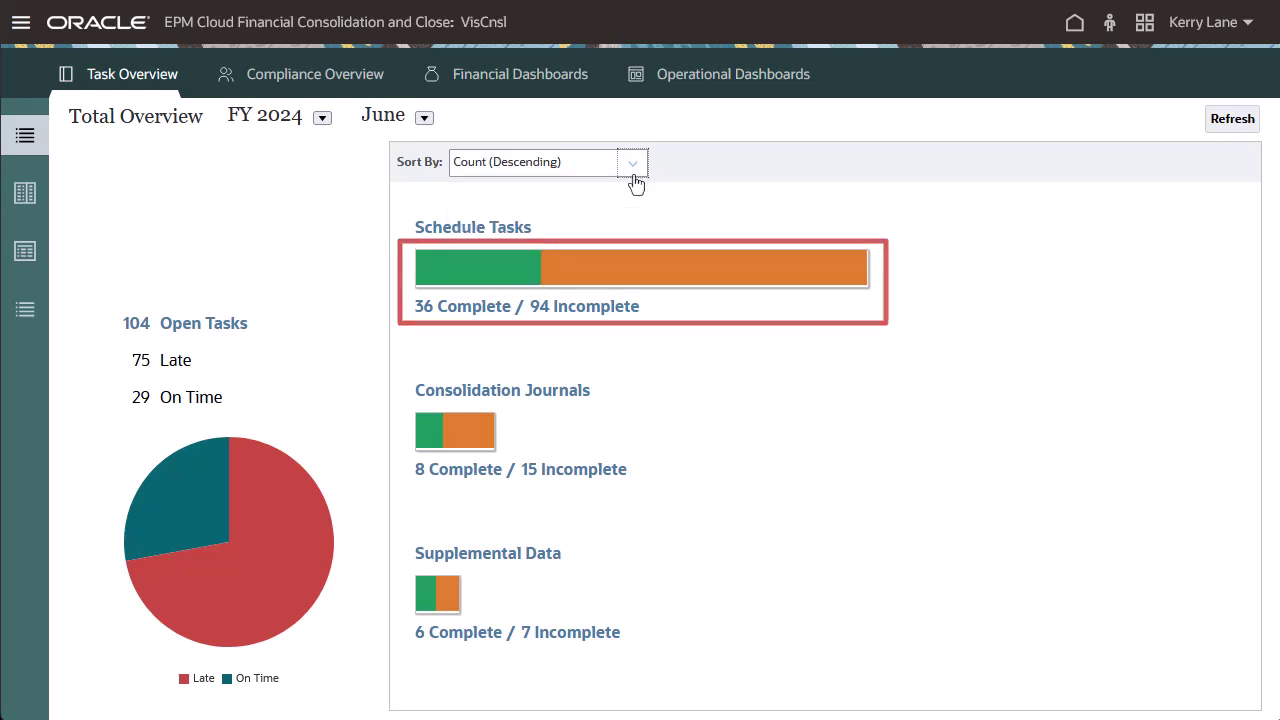
# List the late tasks, inspect "008 - Review and Approve Operating Plan" and its available actions, and return to the Total Overview.
pyautogui.click(272, 522)
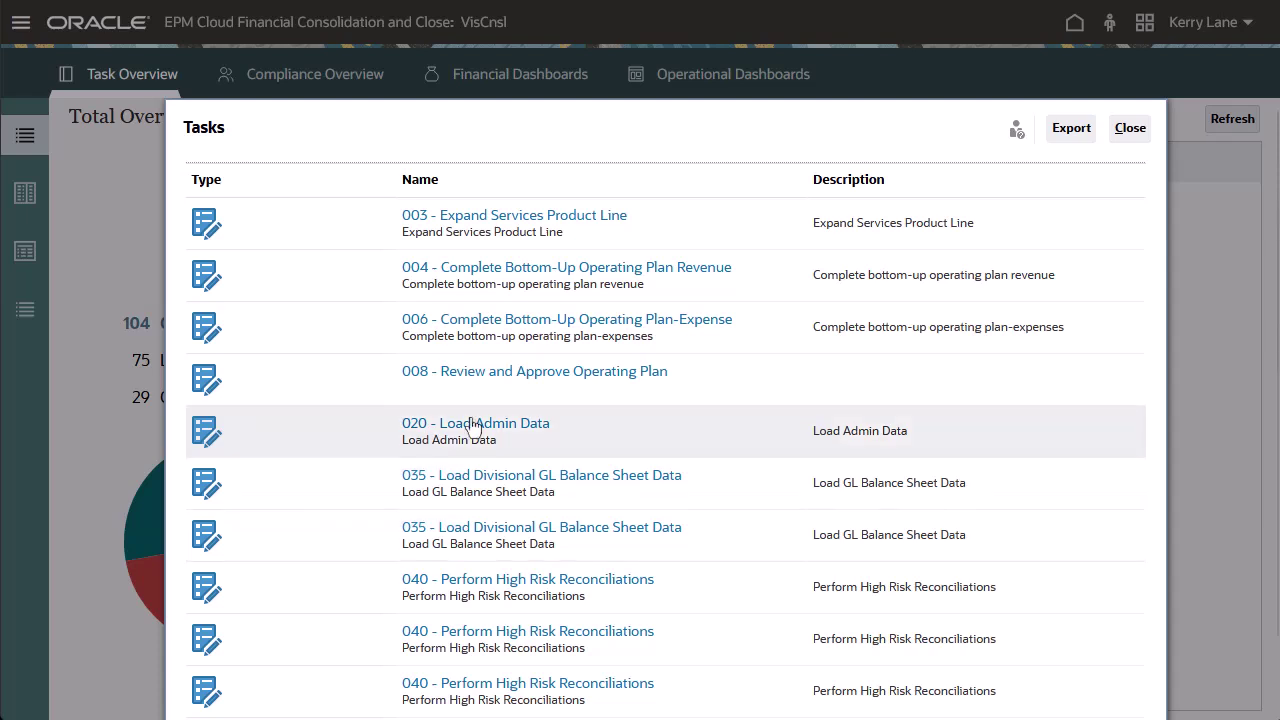
pyautogui.click(560, 377)
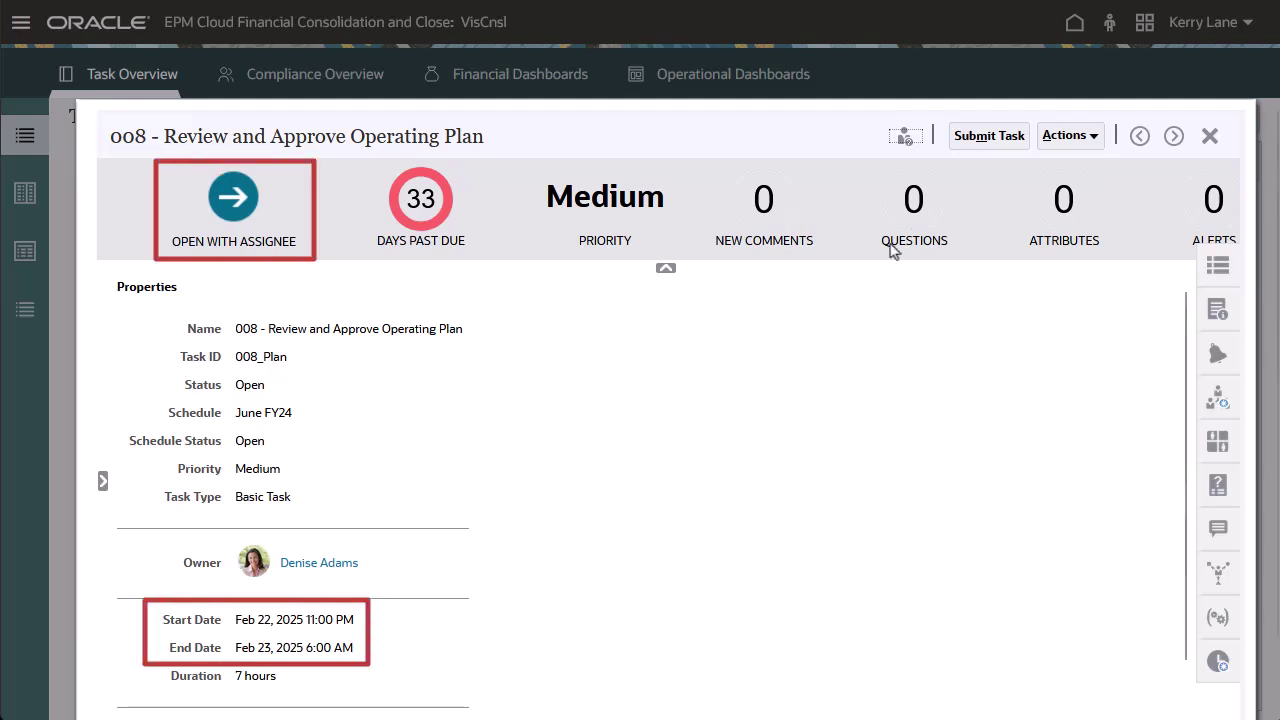
pyautogui.click(1088, 146)
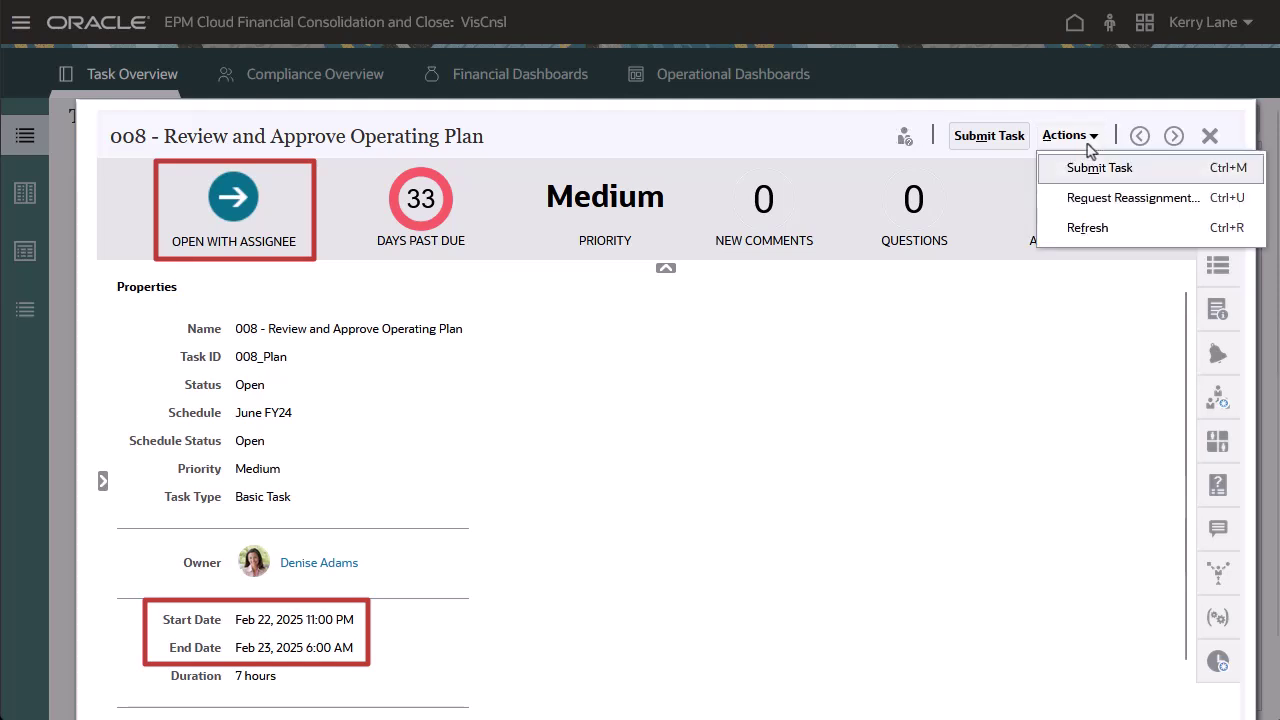
pyautogui.click(1210, 140)
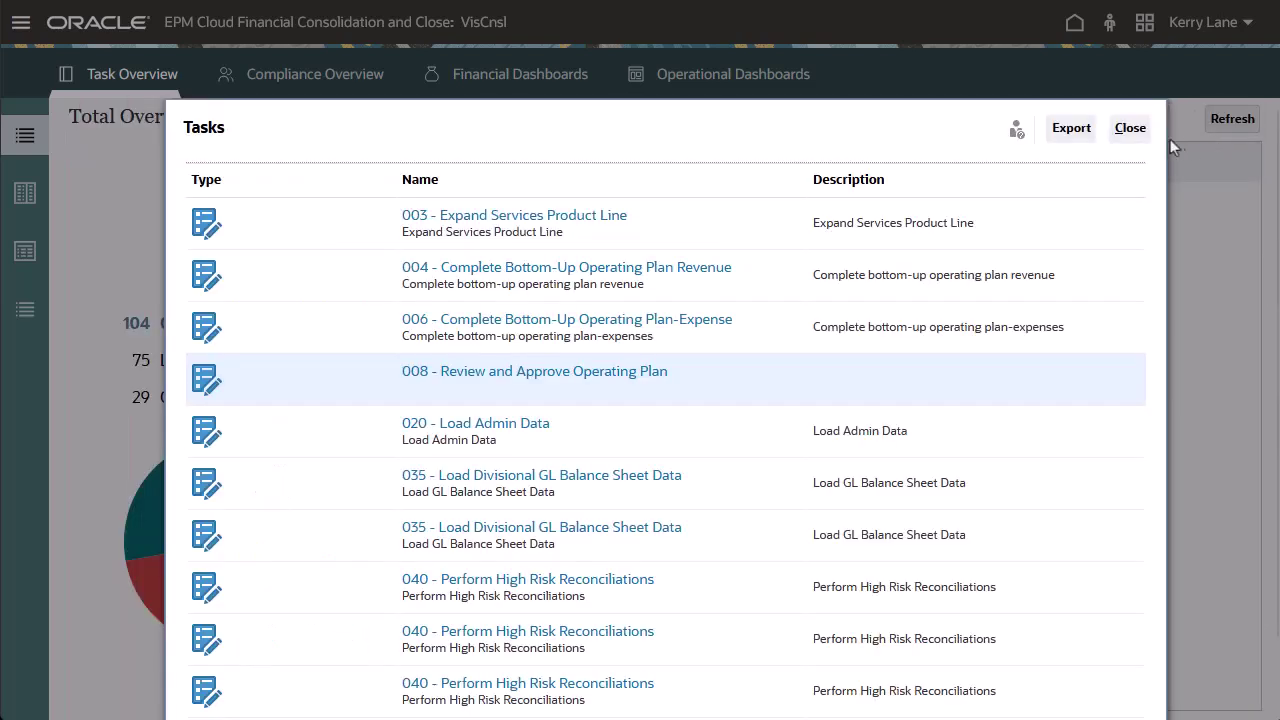
pyautogui.click(1143, 135)
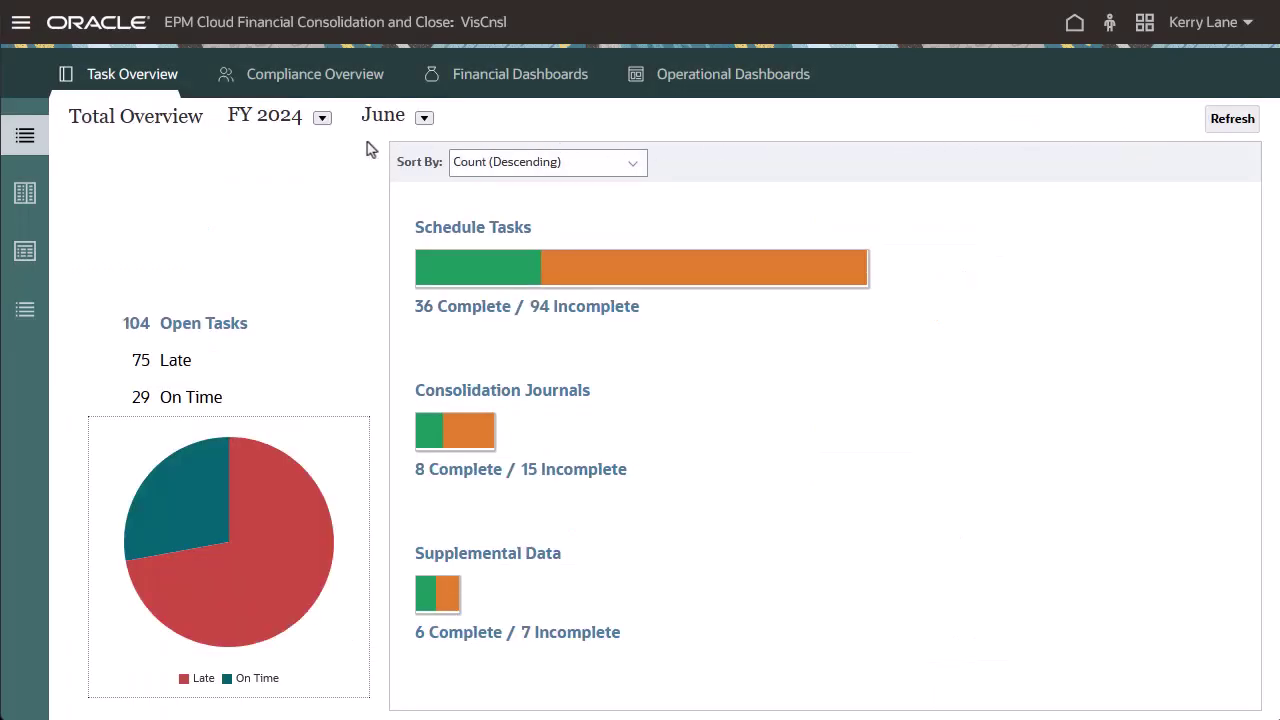
# Check which fiscal years are available for the Total Overview.
pyautogui.click(322, 118)
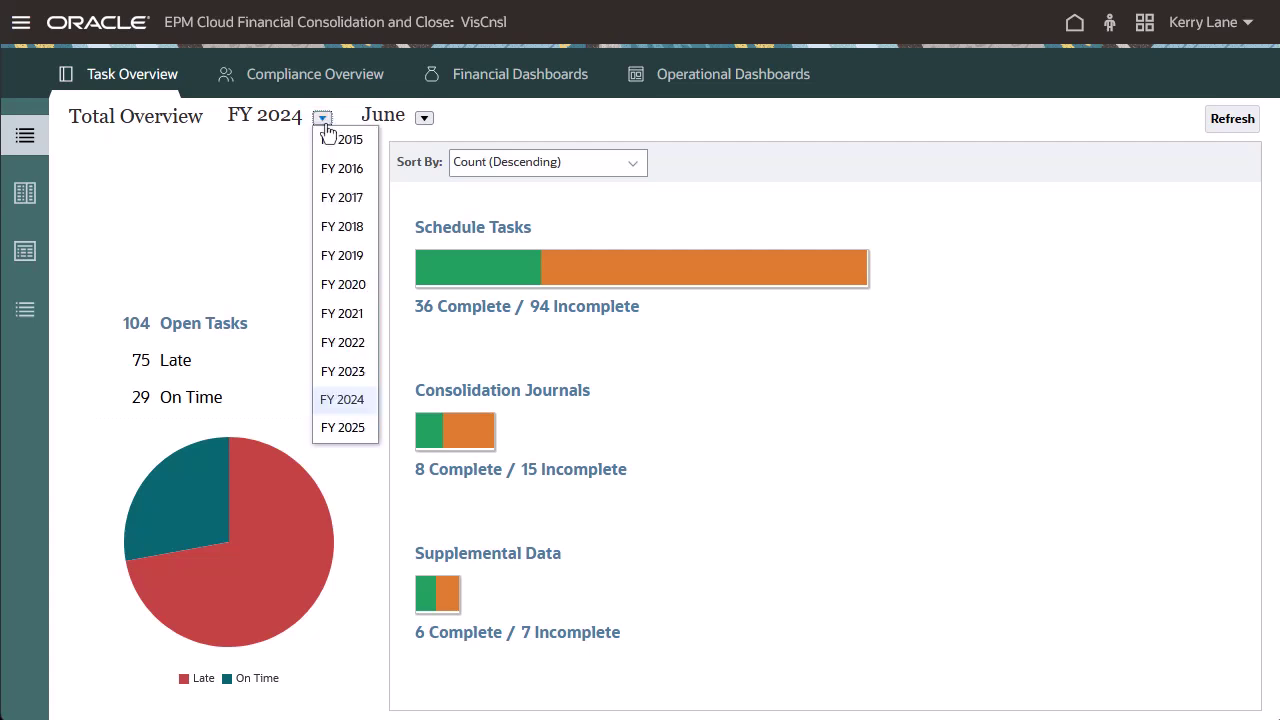
pyautogui.click(322, 118)
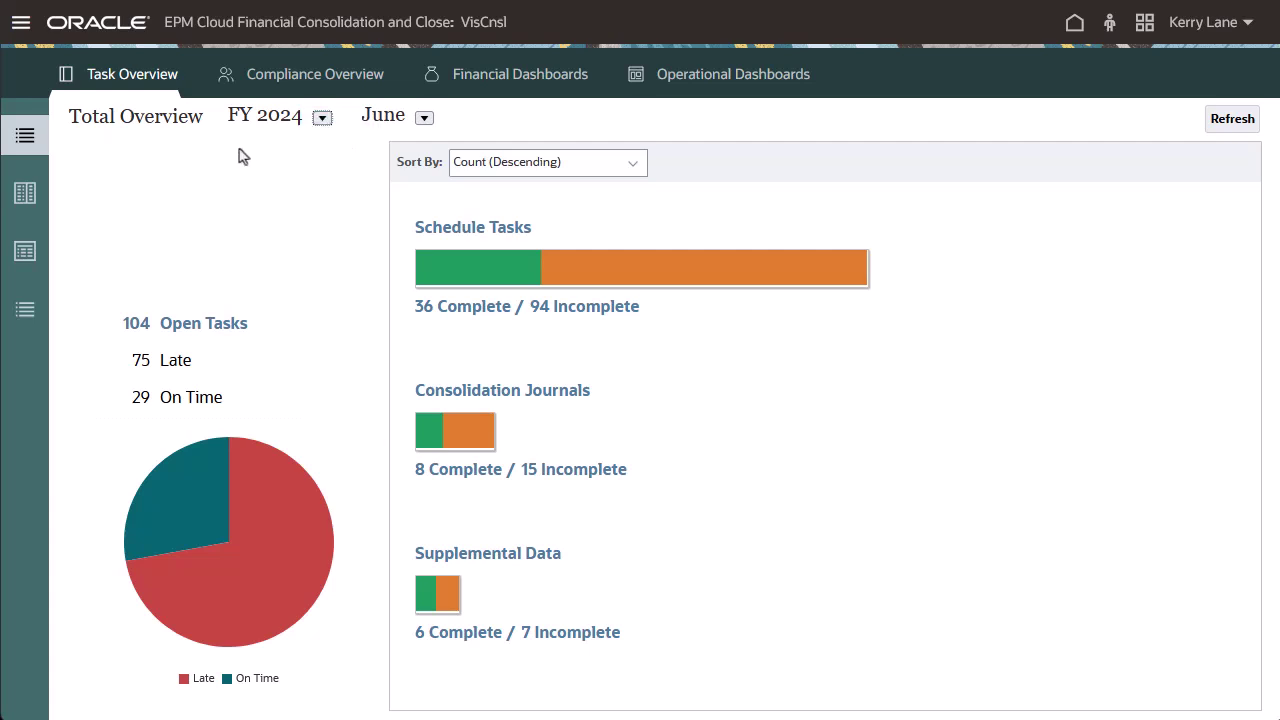
# Open the Task Manager Overview and view its tasks by Schedule, Priority, Task Type and Organizational Unit.
pyautogui.click(30, 197)
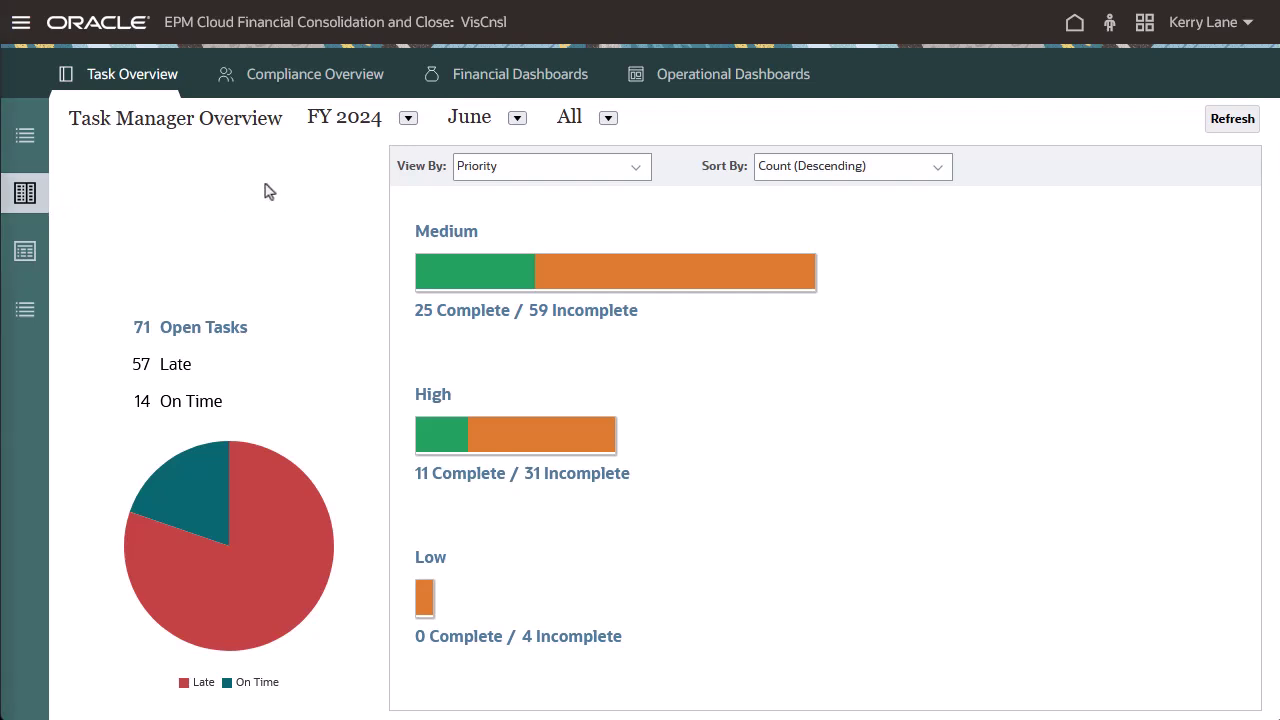
pyautogui.click(633, 172)
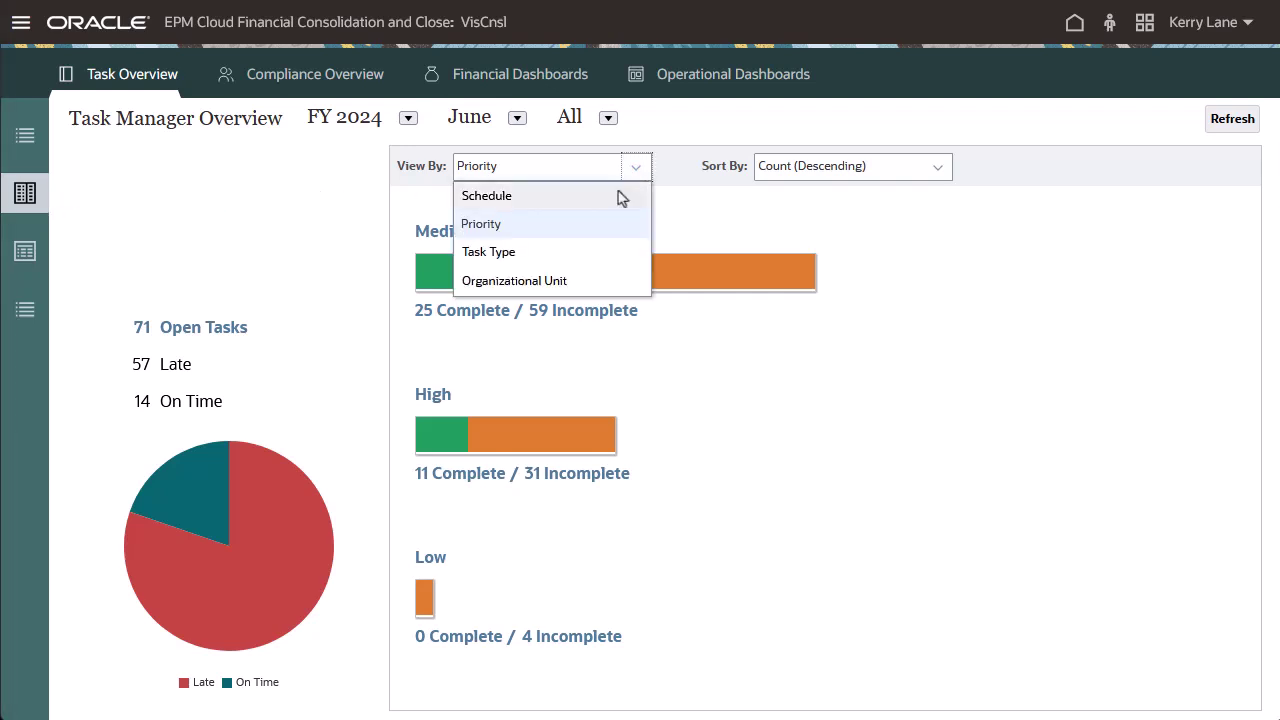
pyautogui.click(620, 195)
pyautogui.click(638, 178)
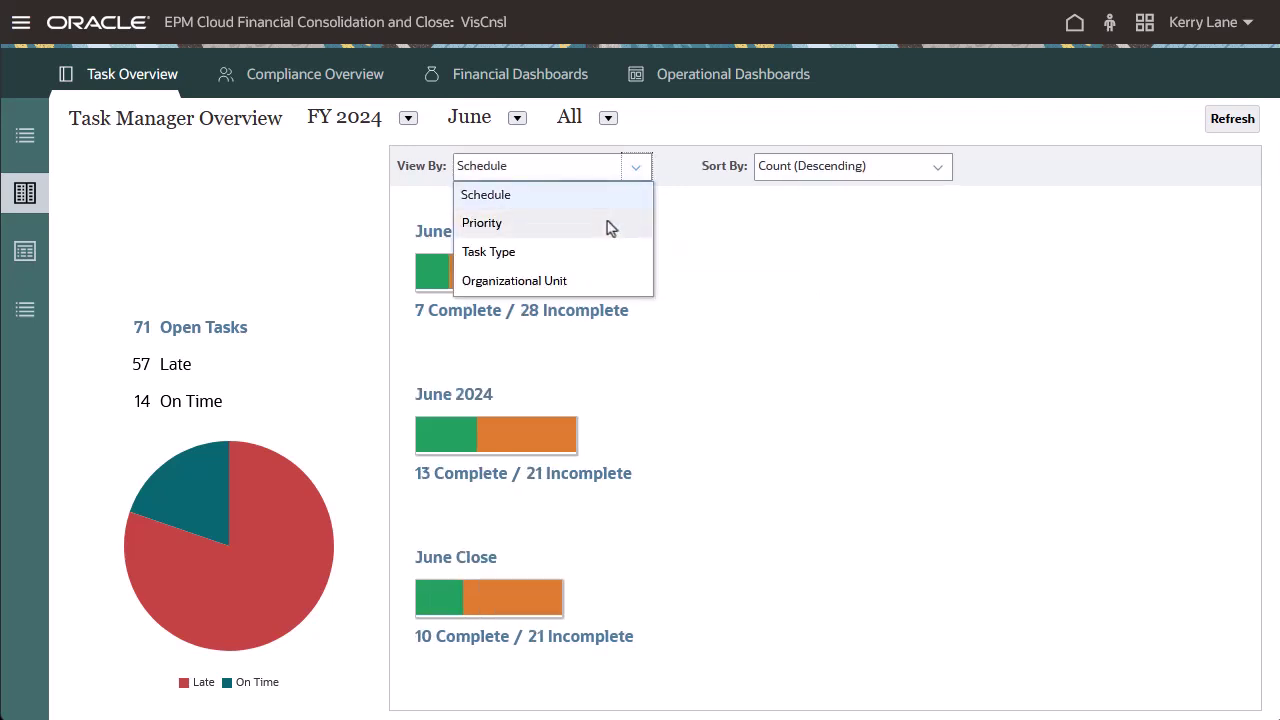
pyautogui.click(606, 224)
pyautogui.click(638, 178)
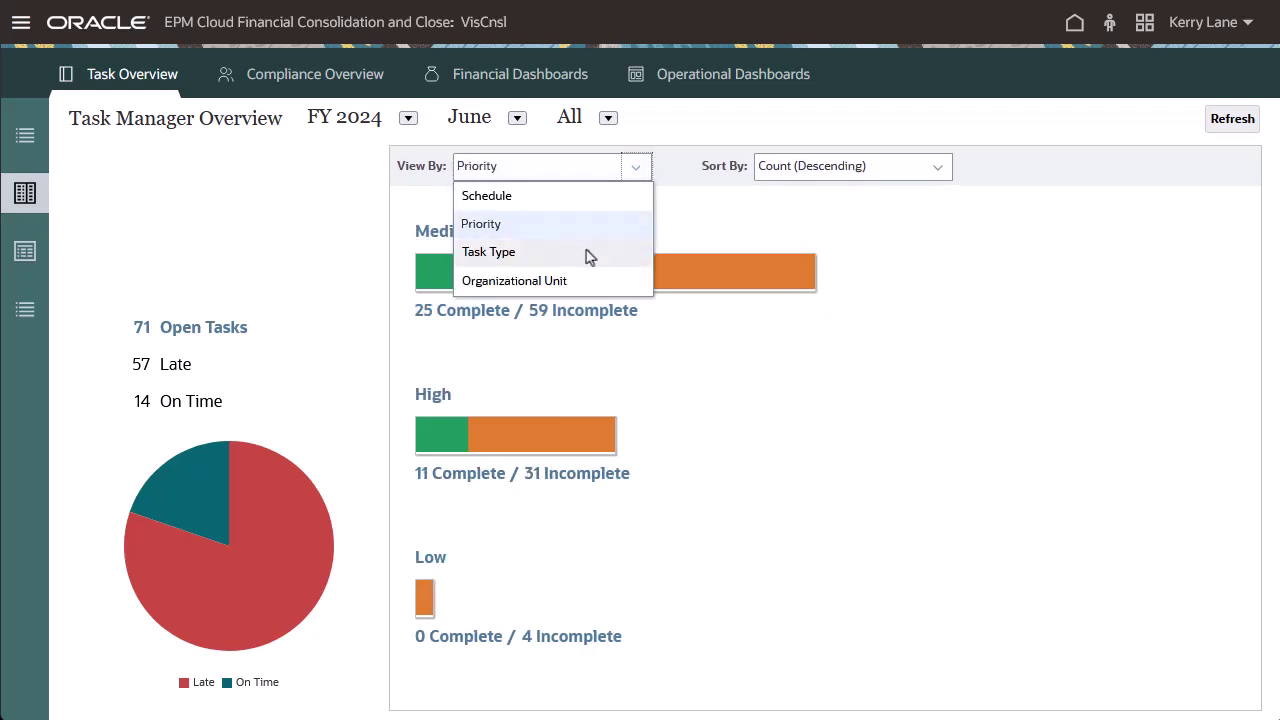
pyautogui.click(586, 253)
pyautogui.click(638, 180)
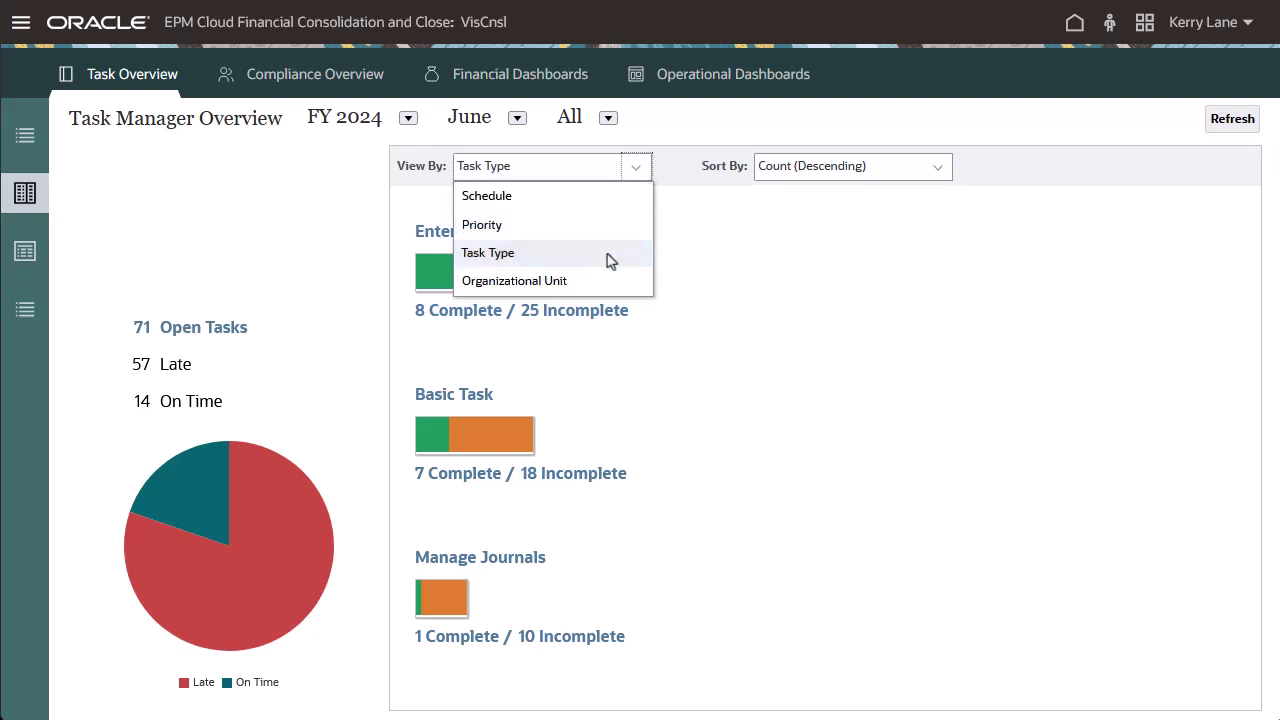
pyautogui.click(604, 281)
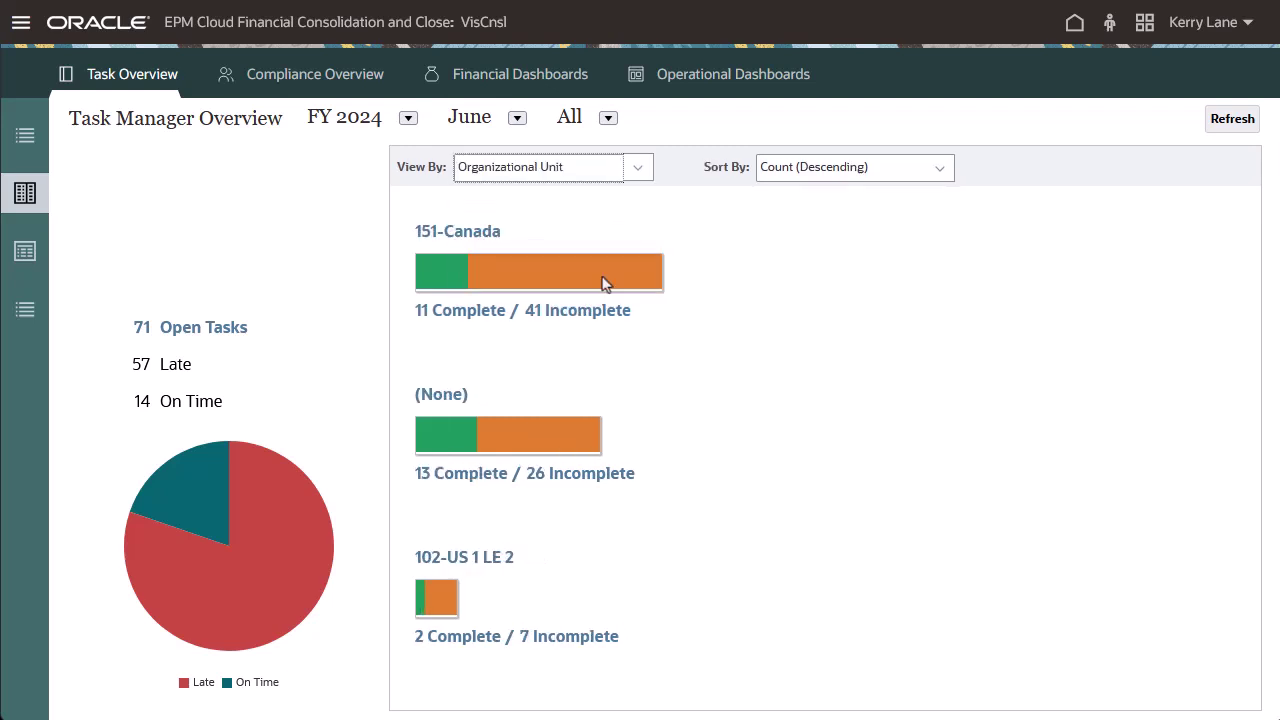
# Check the available schedule filters and group the Task Manager Overview by Priority.
pyautogui.click(607, 118)
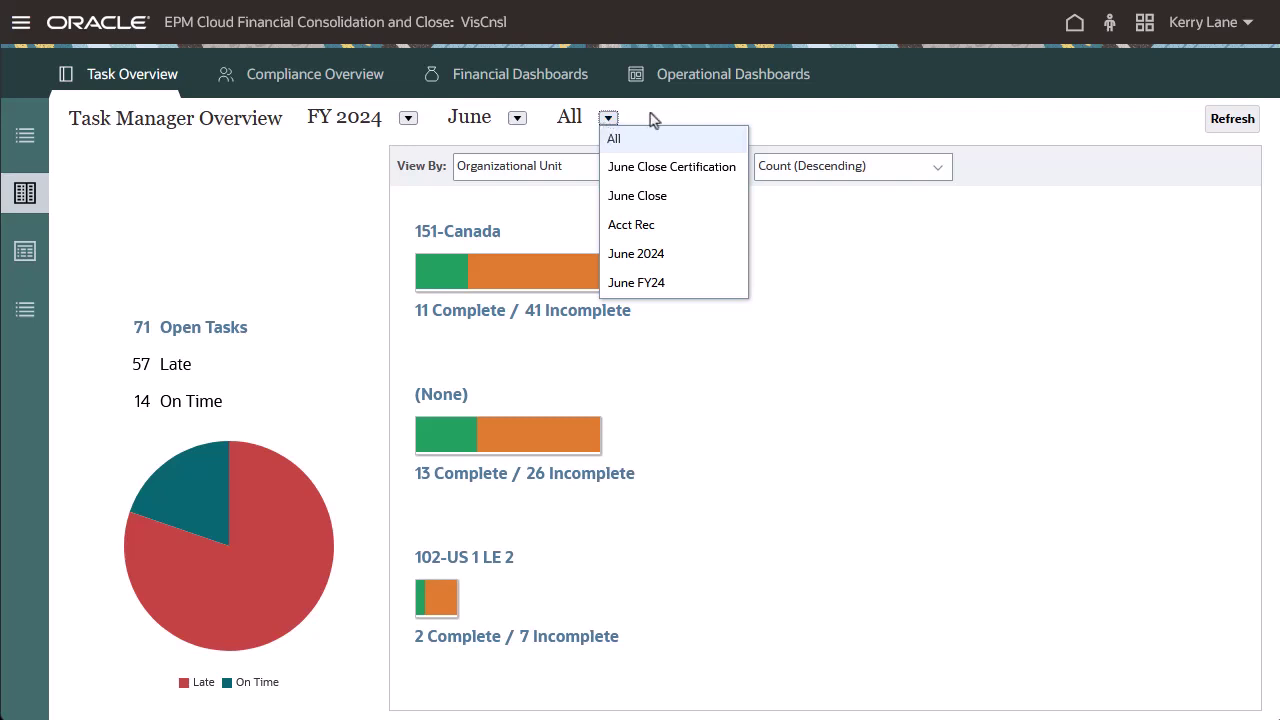
pyautogui.click(651, 125)
pyautogui.click(634, 170)
pyautogui.click(606, 225)
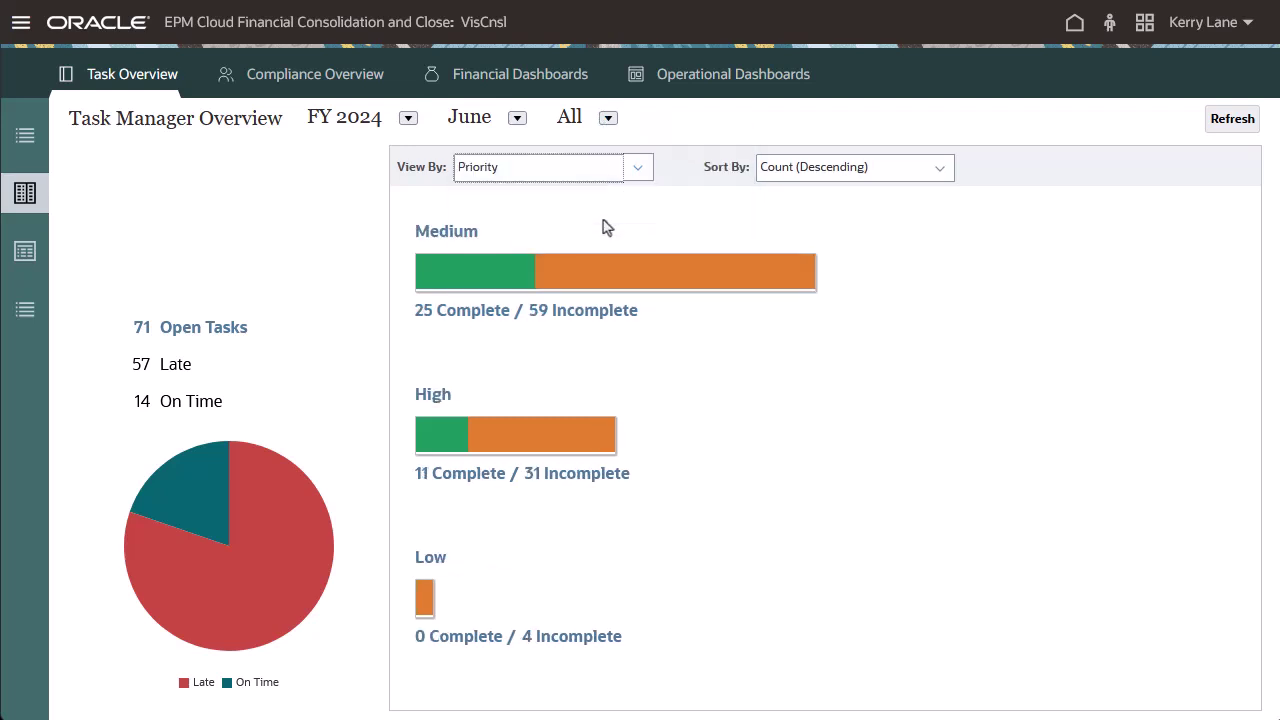
# List the incomplete Medium-priority tasks, inspect "092 - Review Forecast Data" and return to the Task Manager Overview.
pyautogui.click(651, 277)
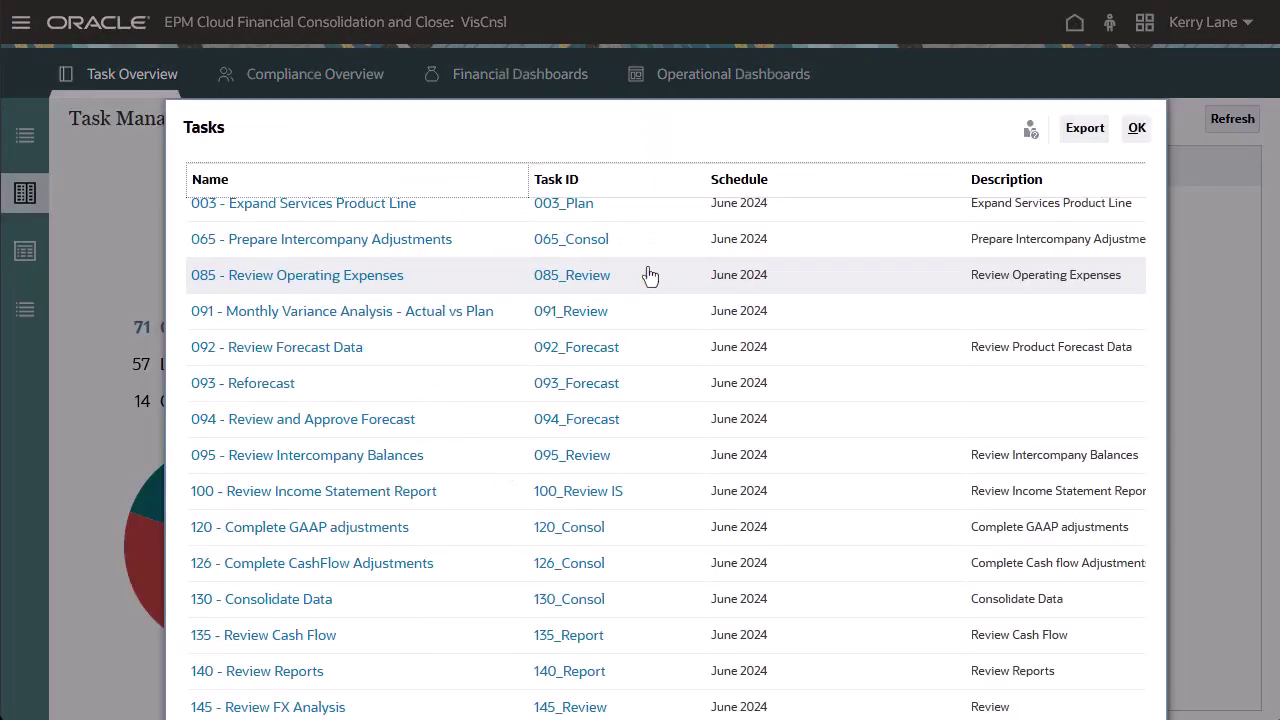
pyautogui.click(340, 347)
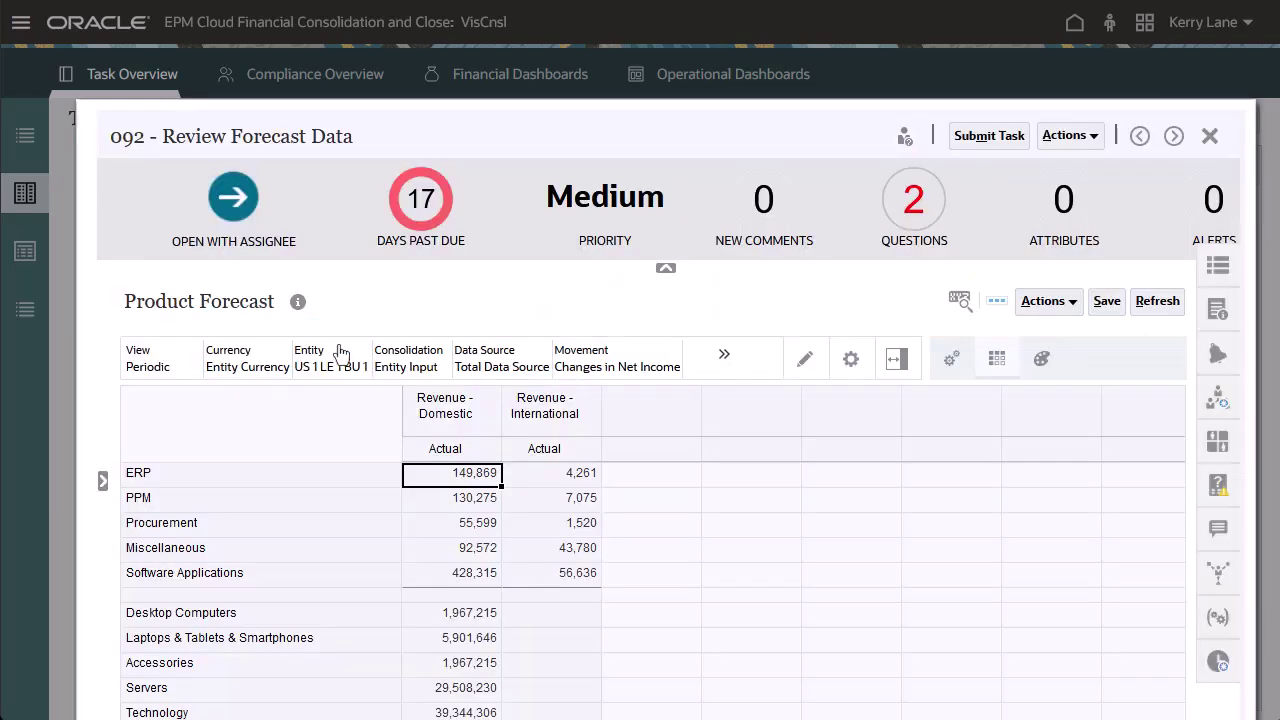
pyautogui.click(1209, 136)
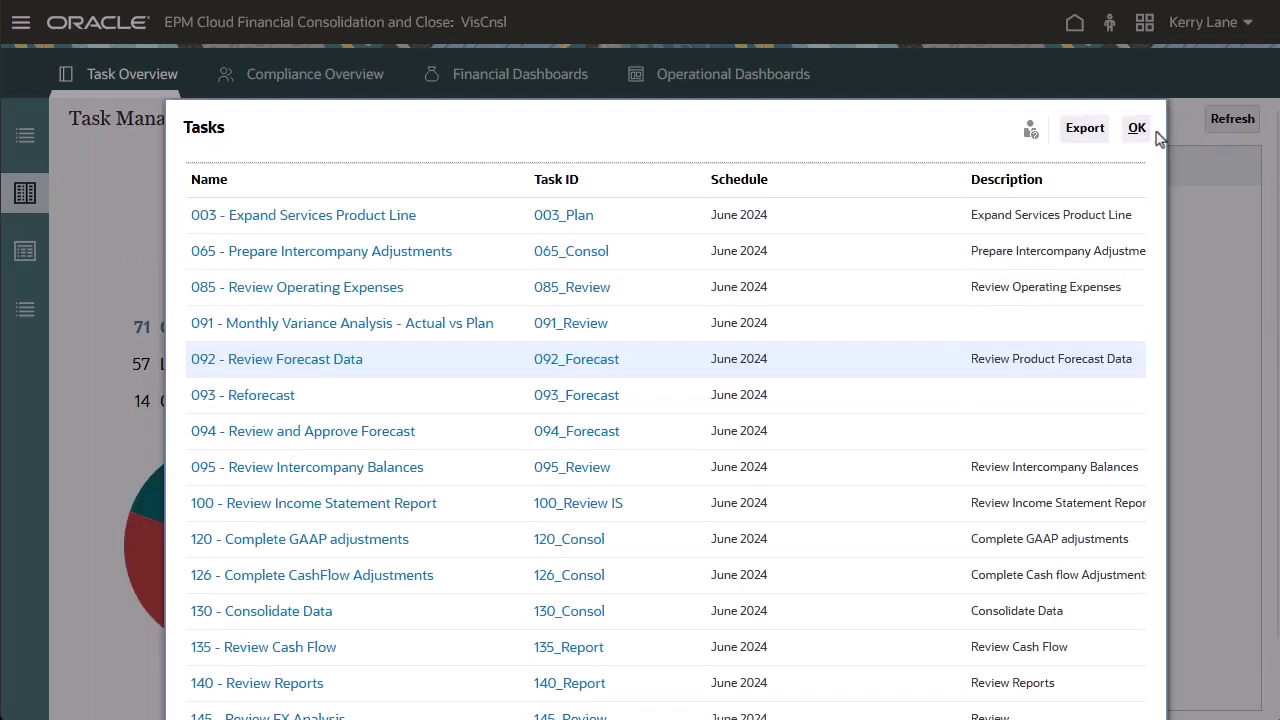
pyautogui.click(1138, 130)
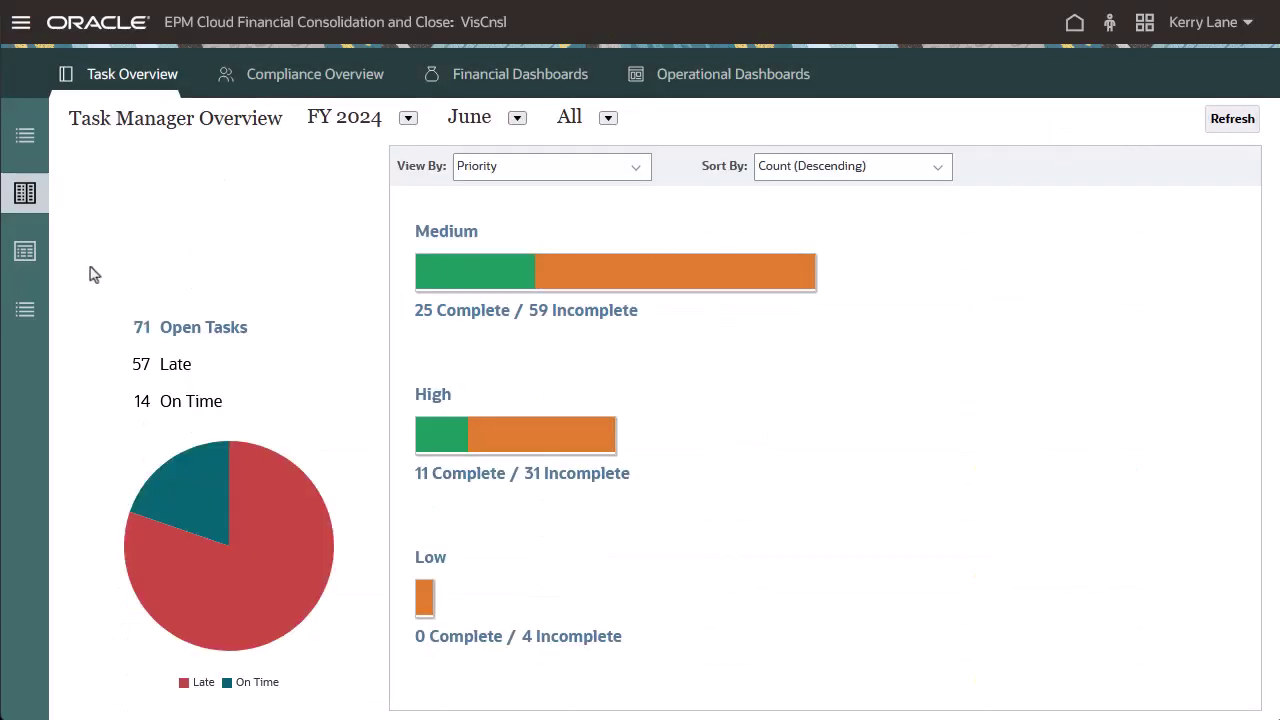
# Open the Supplemental Data Overview, inspect the incomplete PPE Schedule form for entity C_101 and return to the overview.
pyautogui.click(25, 251)
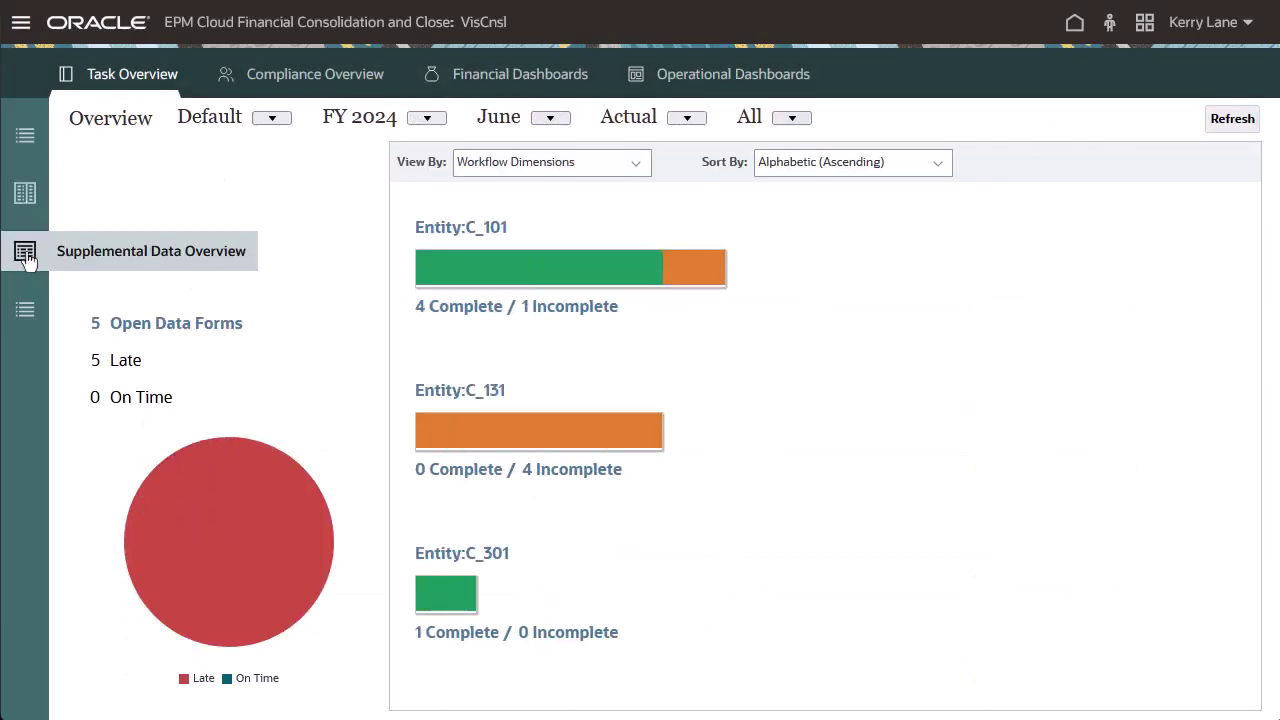
pyautogui.click(690, 277)
pyautogui.click(272, 216)
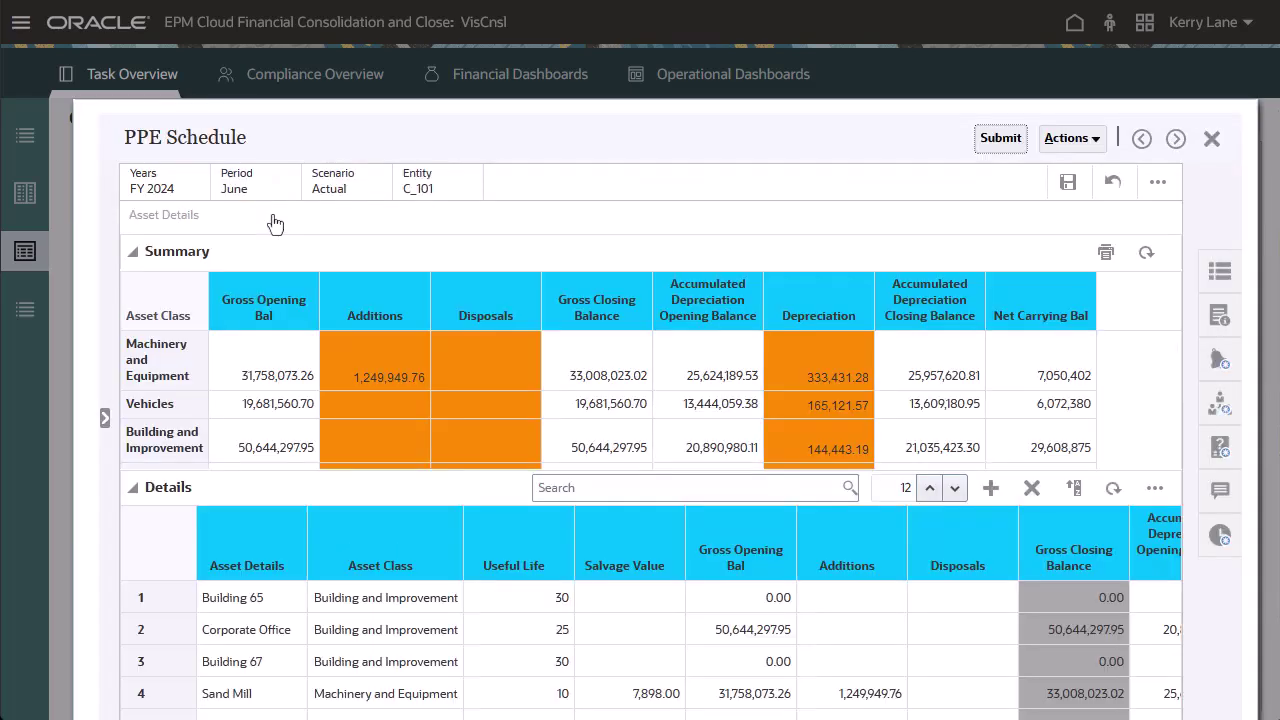
pyautogui.click(1210, 140)
pyautogui.click(1096, 131)
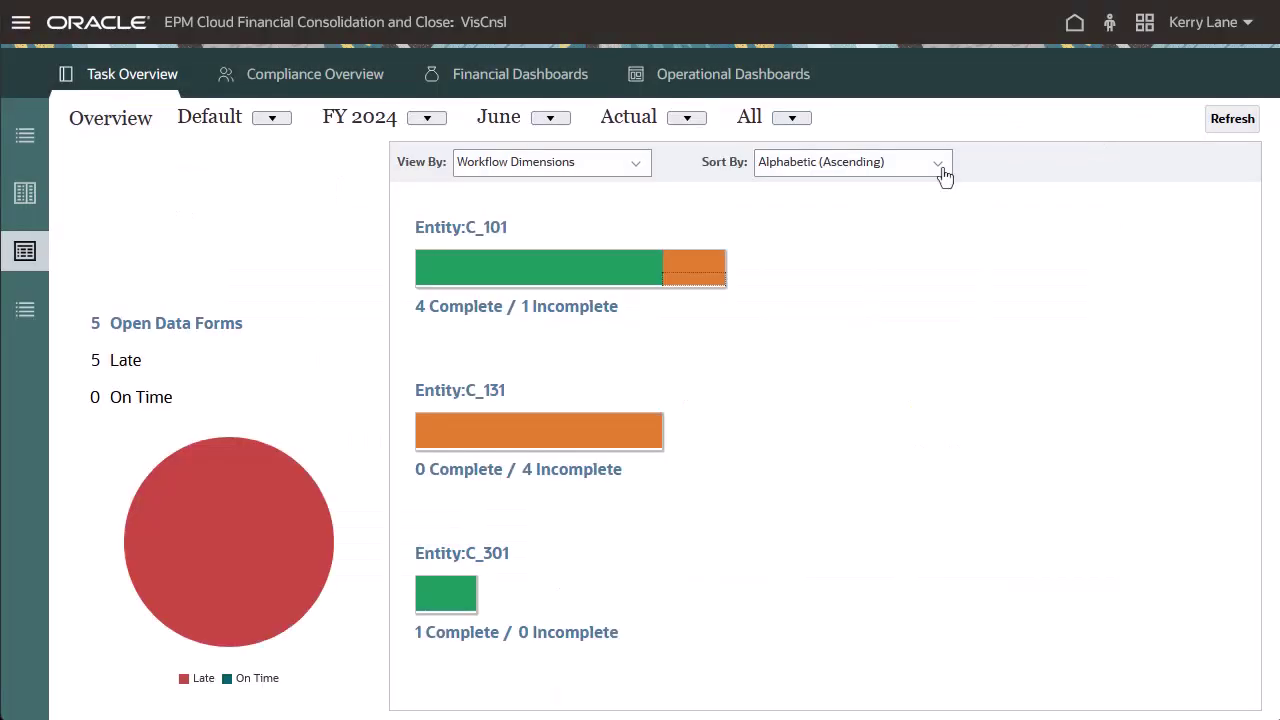
# Check the Supplemental Data Overview's available groupings and its frequency, scenario and form filter choices.
pyautogui.click(637, 168)
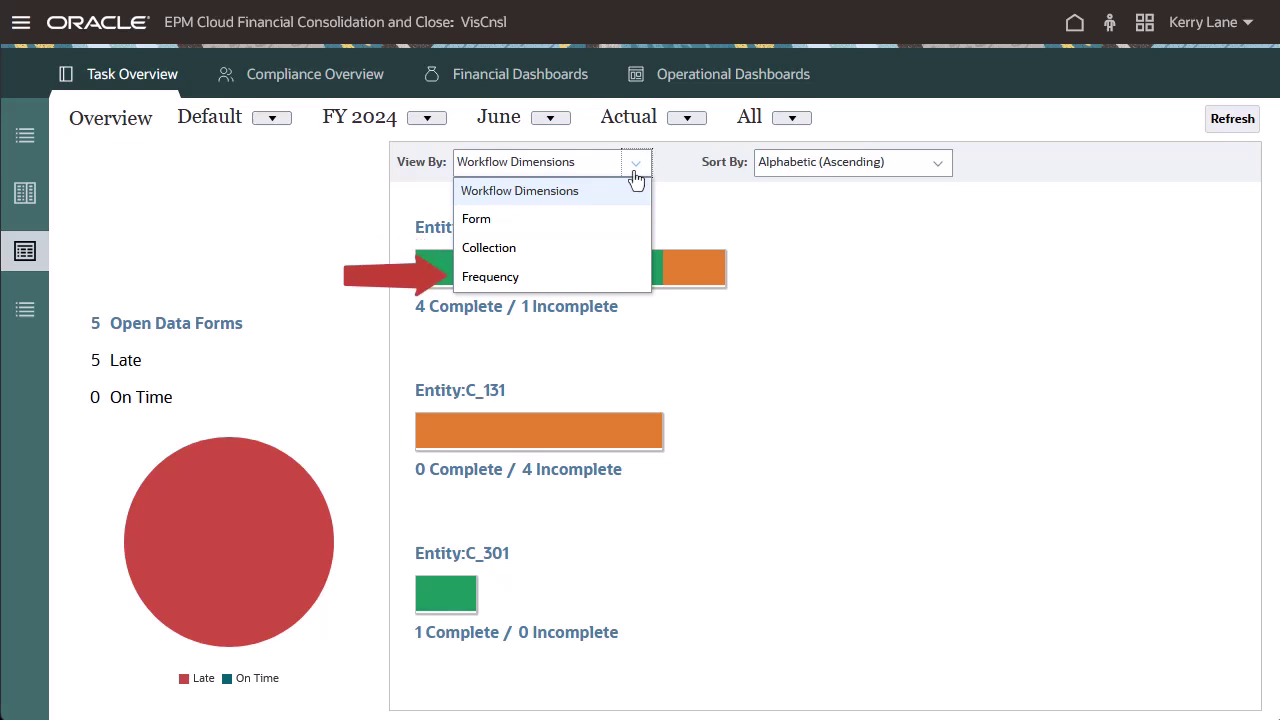
pyautogui.click(273, 121)
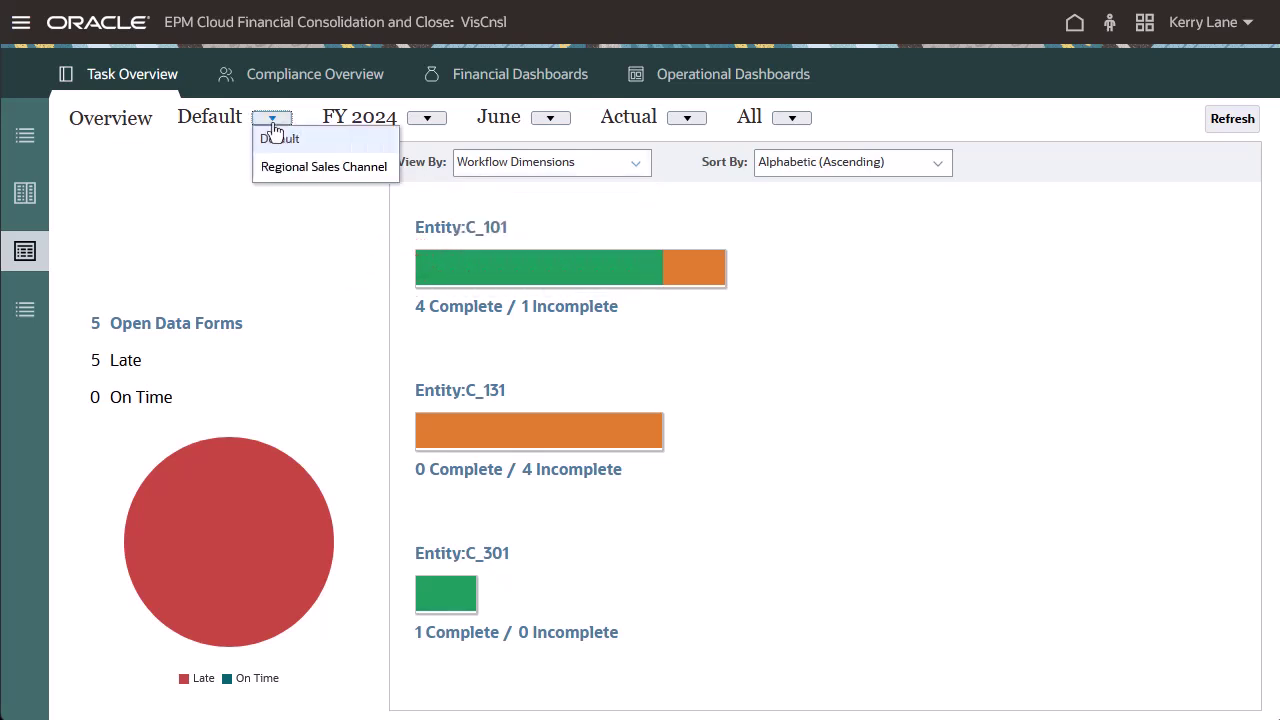
pyautogui.click(686, 119)
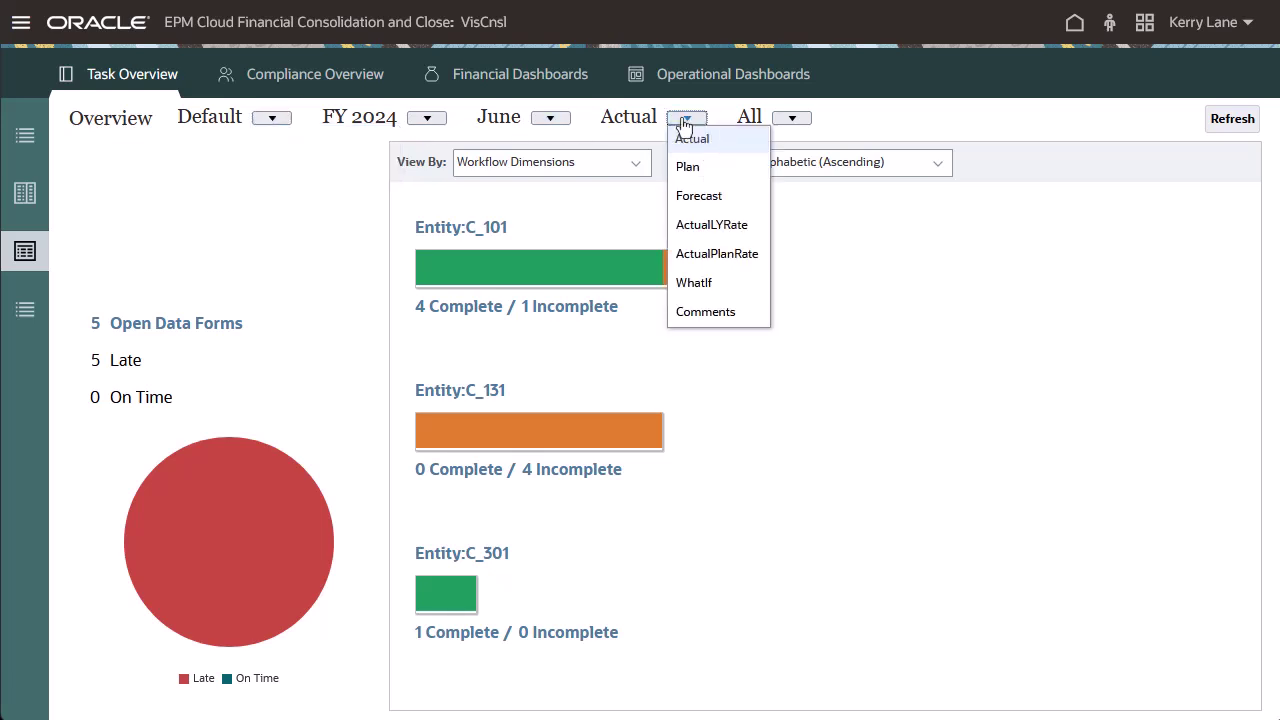
pyautogui.click(791, 119)
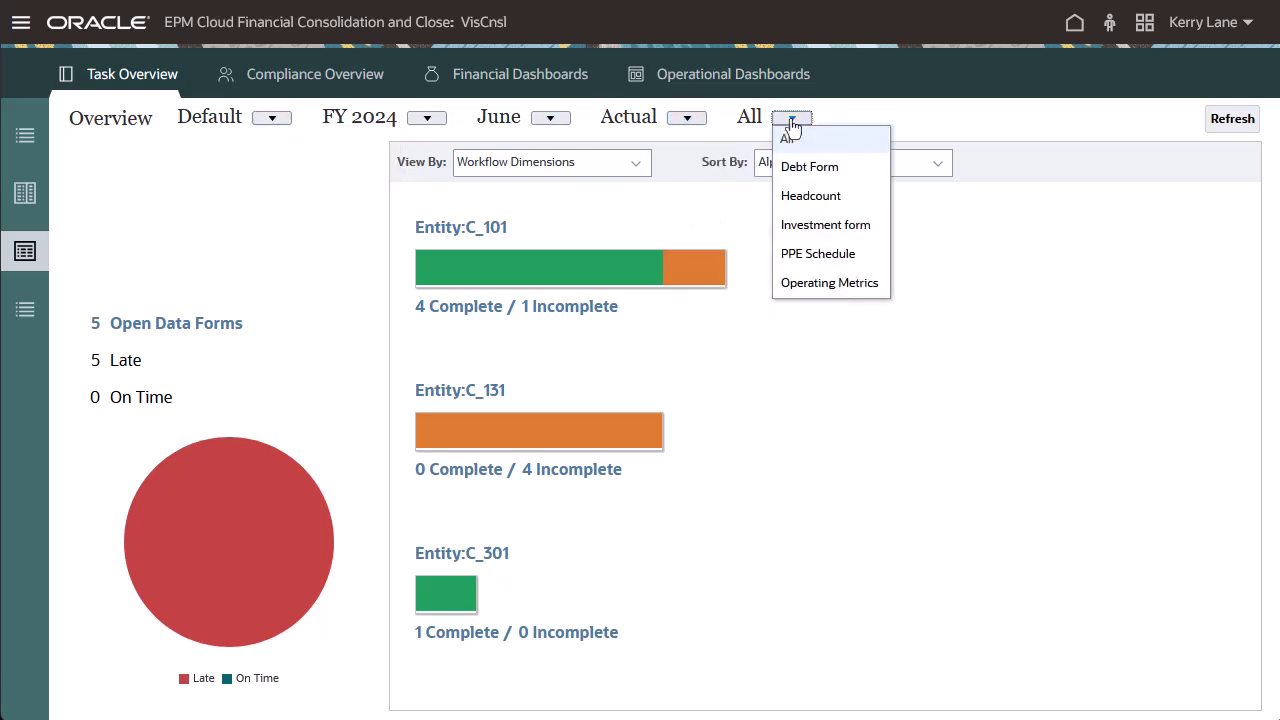
# Open the Enterprise Journal Overview, inspect the incomplete Cloud Financials journal JE_TransferPrice_UK and return to the overview.
pyautogui.click(26, 313)
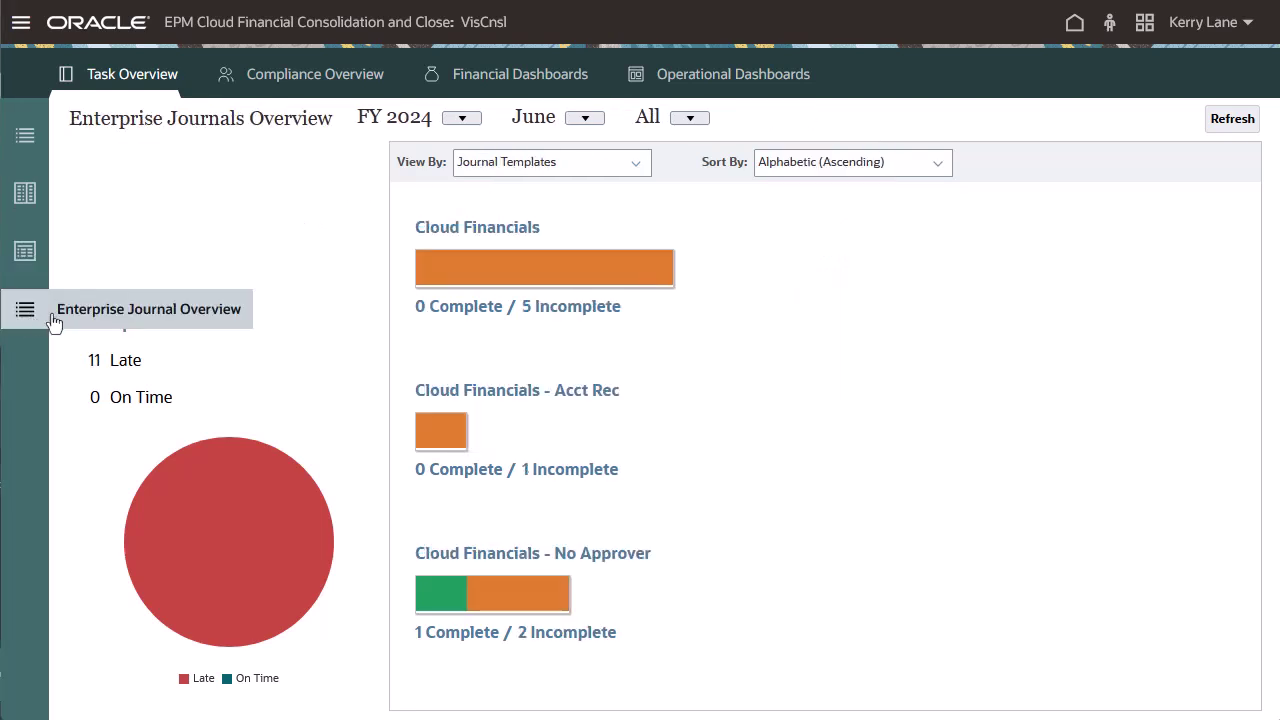
pyautogui.click(538, 272)
pyautogui.click(303, 229)
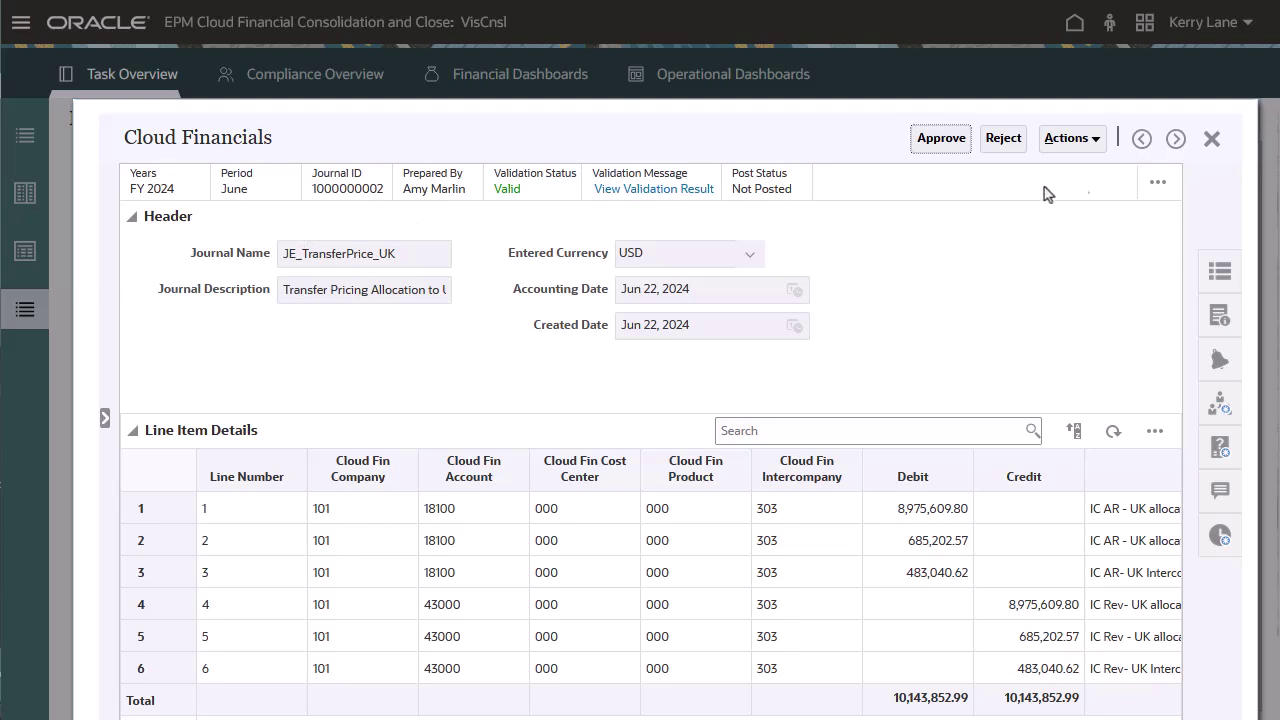
pyautogui.click(1211, 138)
pyautogui.click(1095, 128)
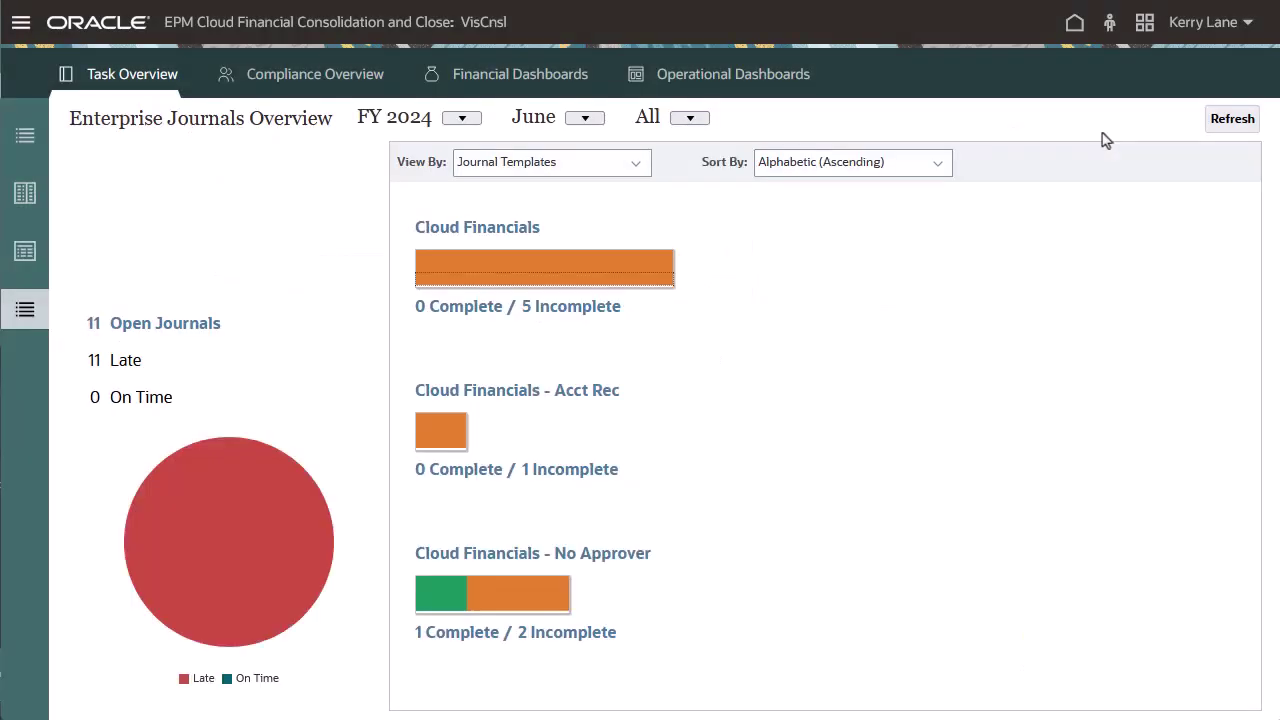
# Check the Enterprise Journals Overview's available groupings and view the Task Manager, Supplemental Data and Enterprise Journals compliance dashboards.
pyautogui.click(638, 166)
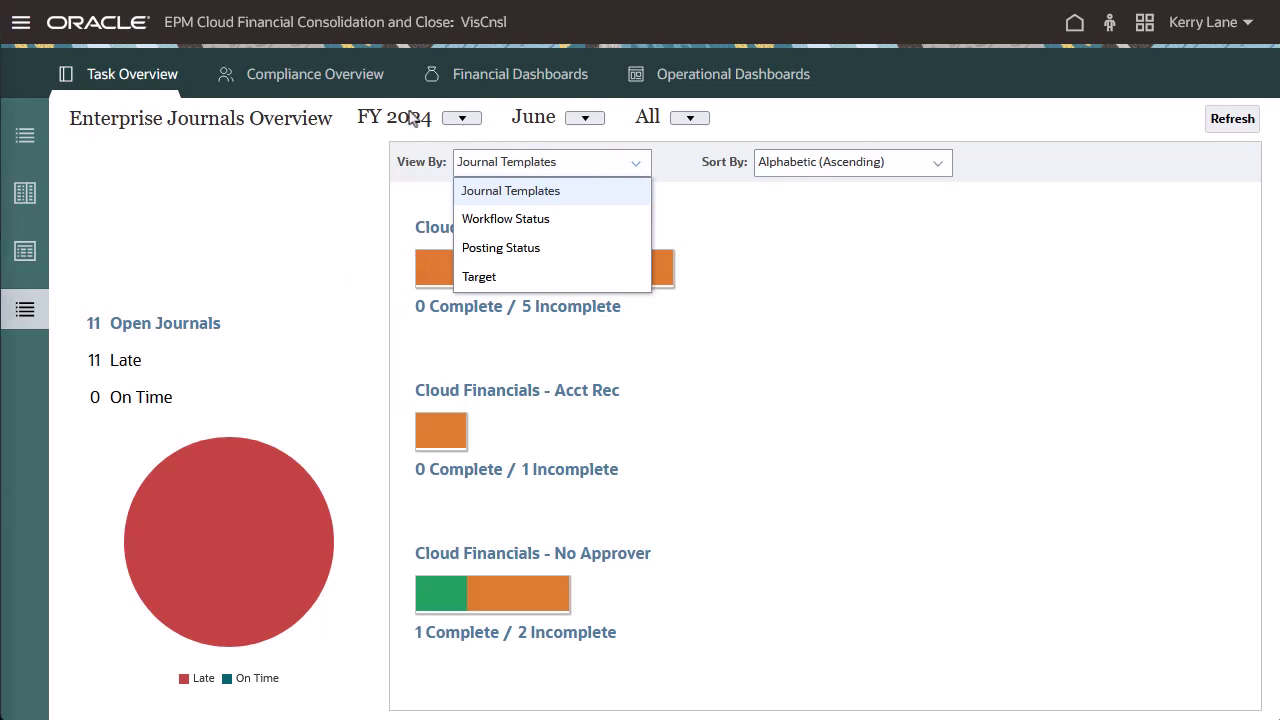
pyautogui.click(341, 88)
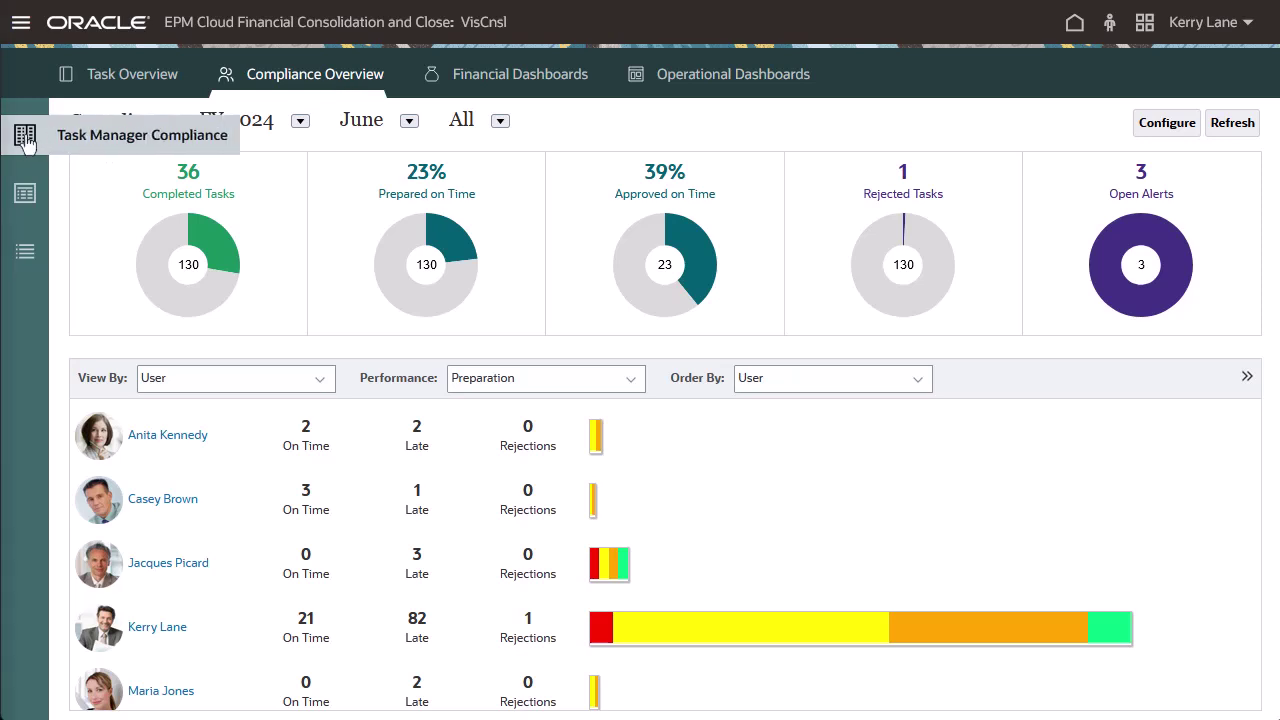
pyautogui.click(25, 193)
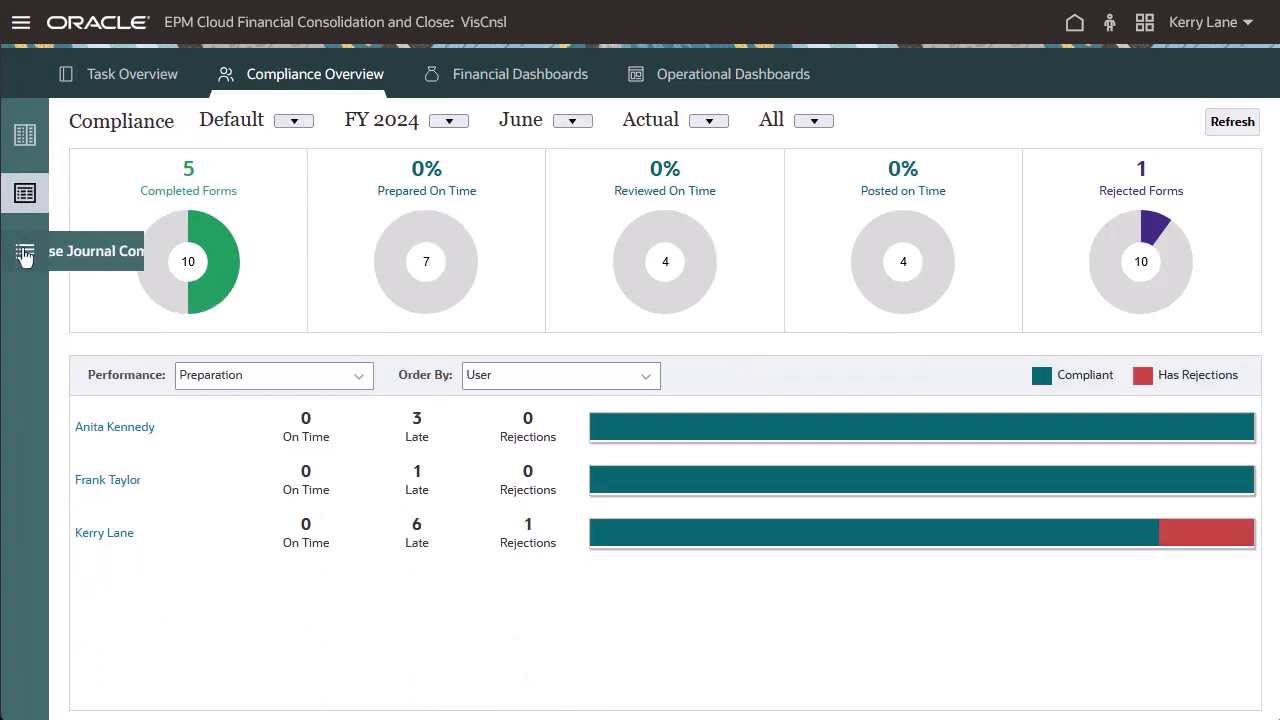
pyautogui.click(25, 254)
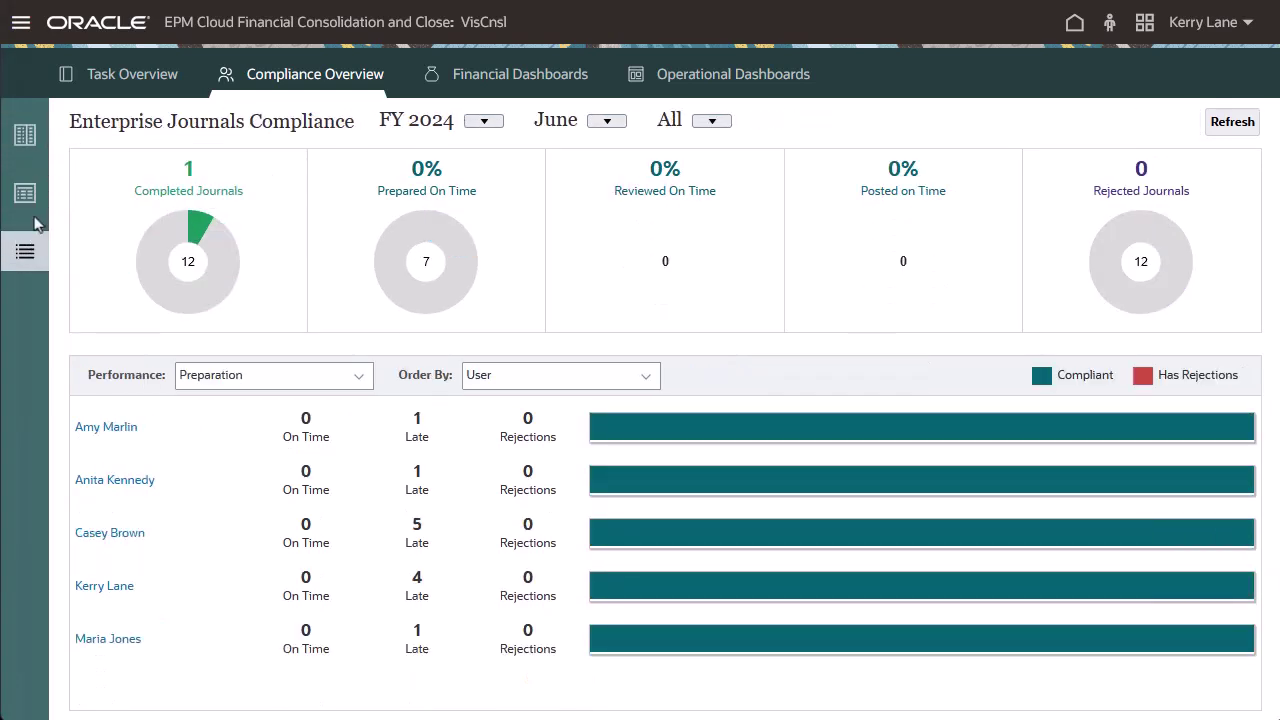
# Return to the Task Manager compliance dashboard and check which groupings its performance list can be viewed by.
pyautogui.click(26, 140)
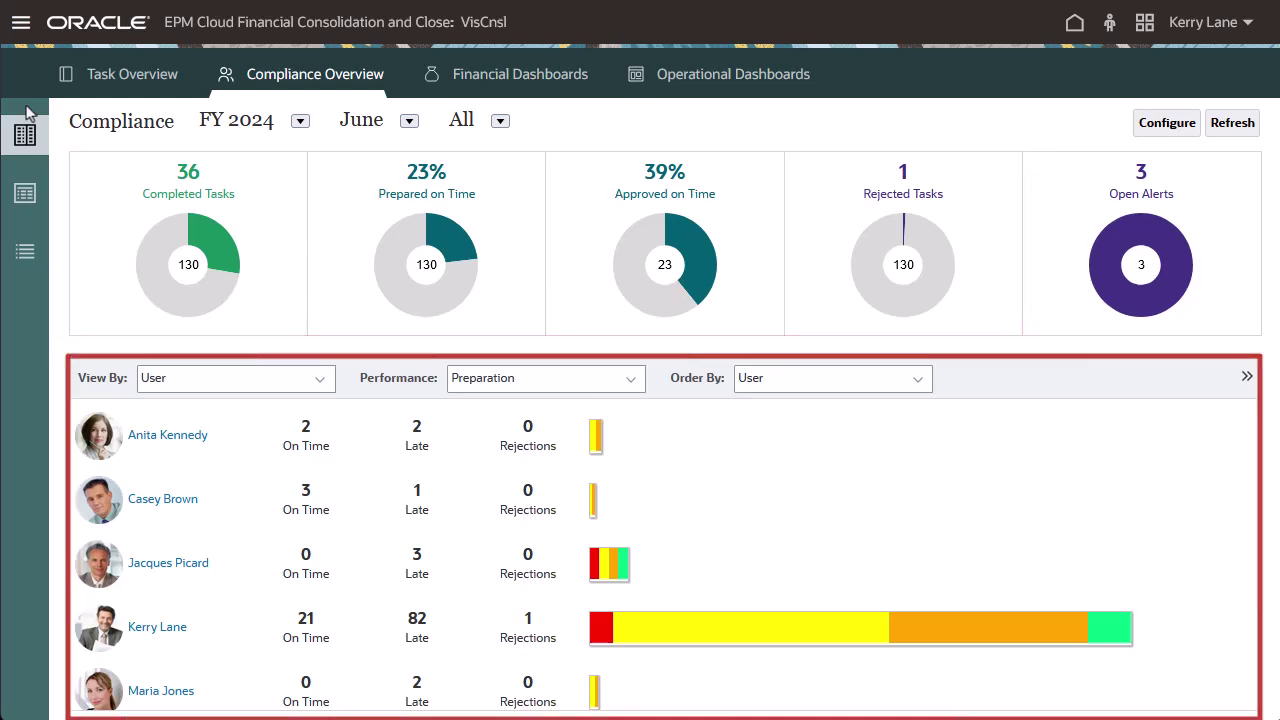
pyautogui.click(319, 380)
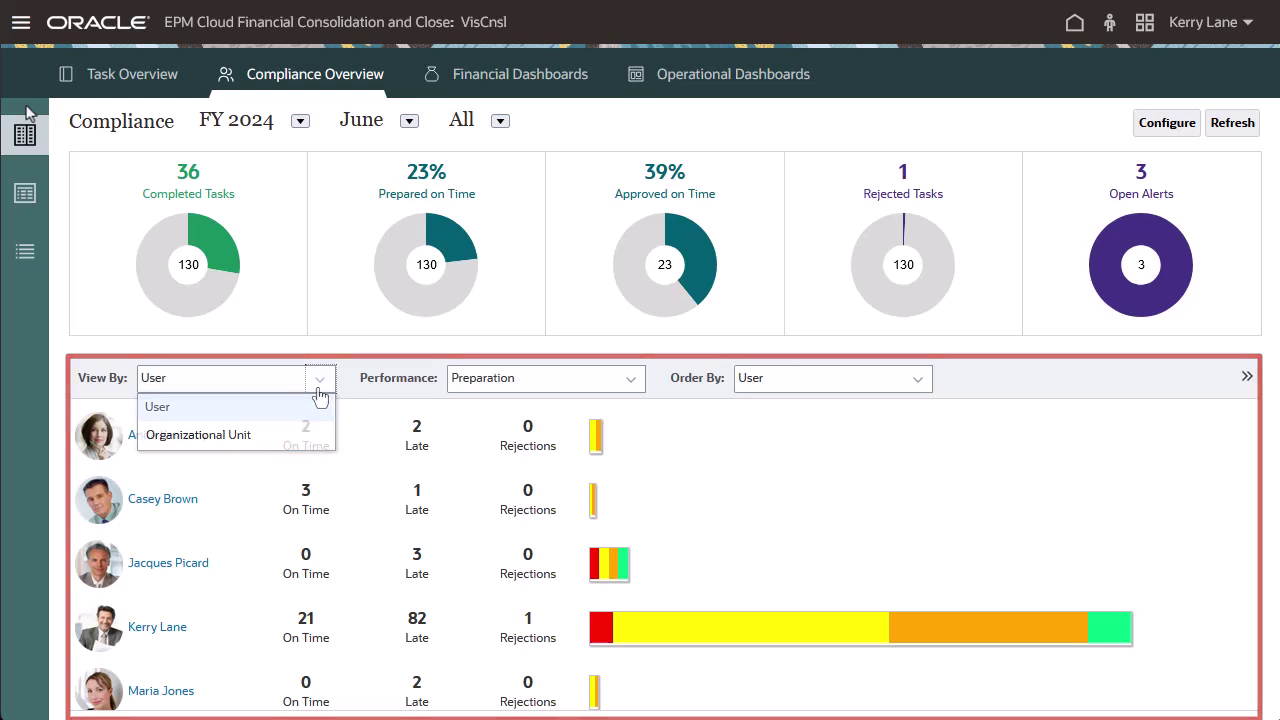
pyautogui.click(319, 397)
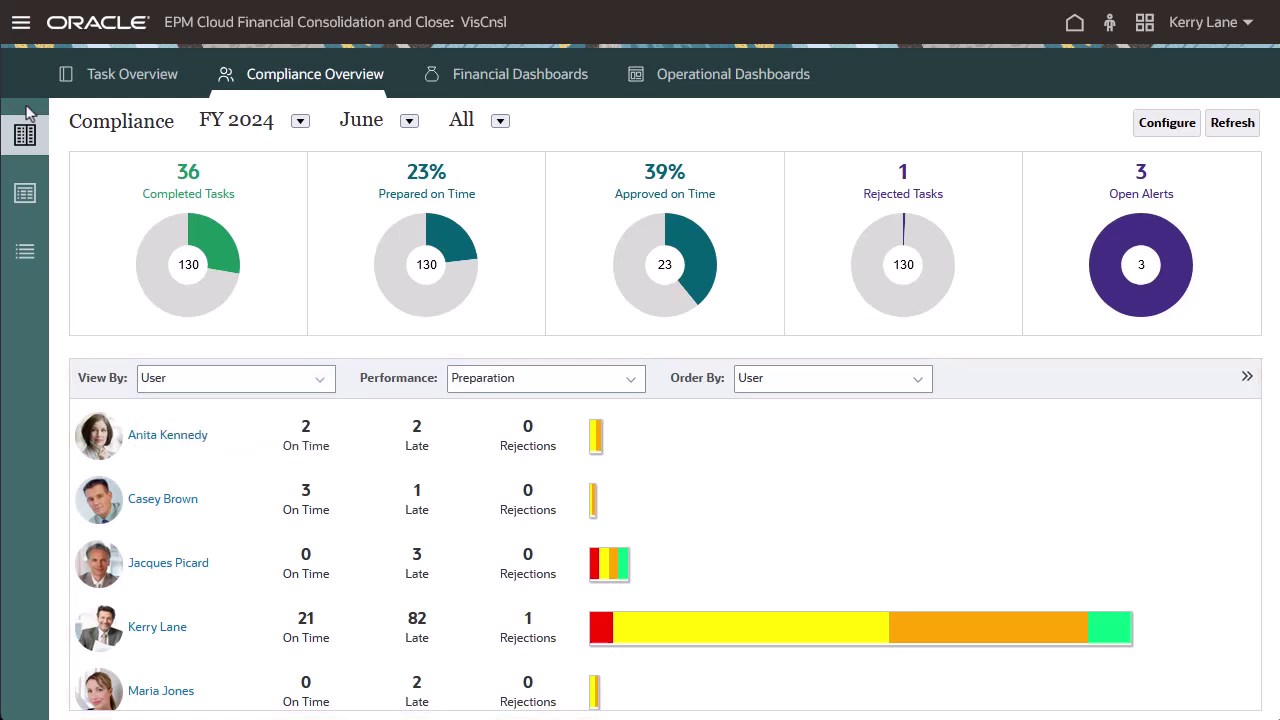
# Open the Income Statement Dashboard from the library of financial dashboards.
pyautogui.click(513, 80)
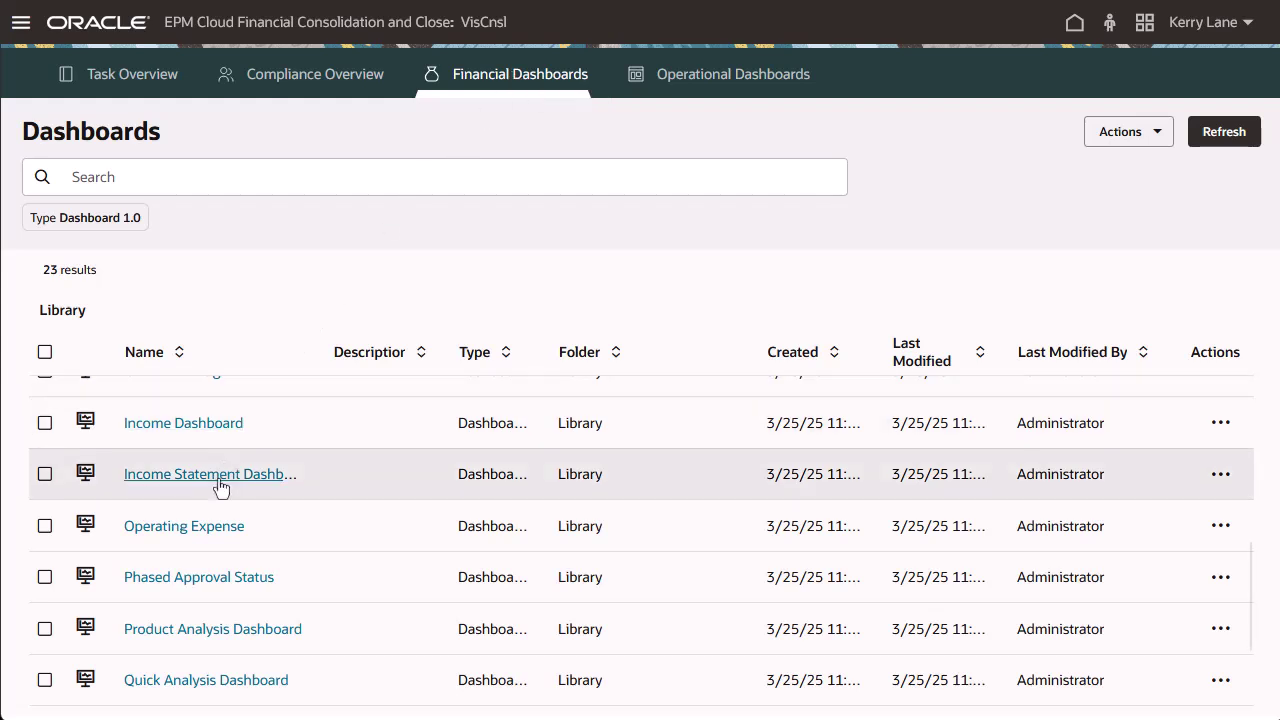
pyautogui.click(213, 474)
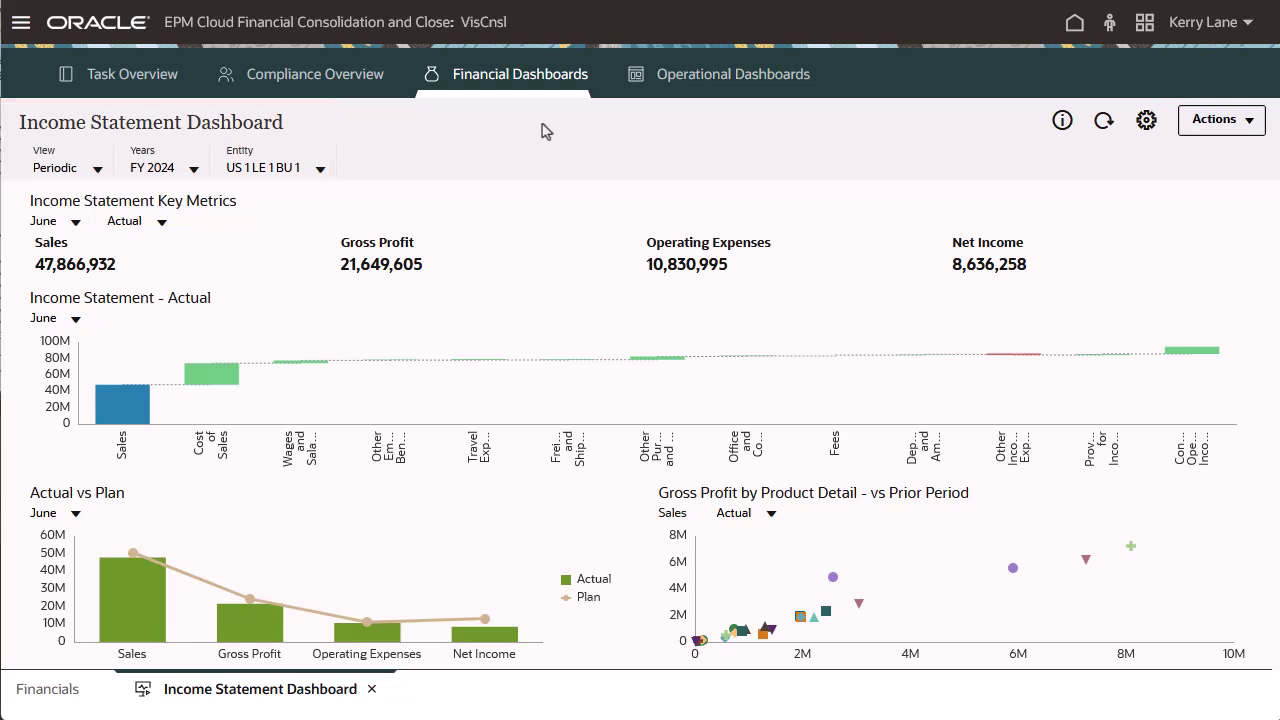
# Open the Task Performance operational dashboard, inspect the details of the open tasks for organizational unit 151-Canada and return to the dashboard.
pyautogui.click(717, 89)
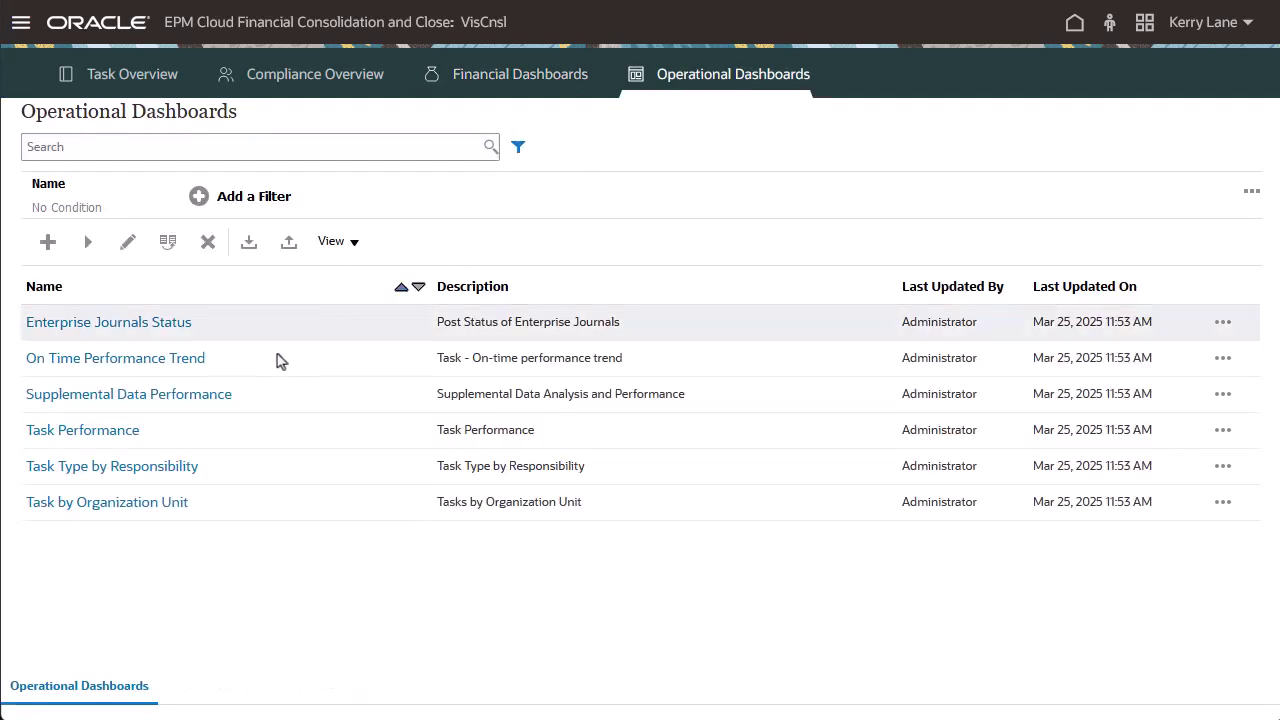
pyautogui.click(108, 433)
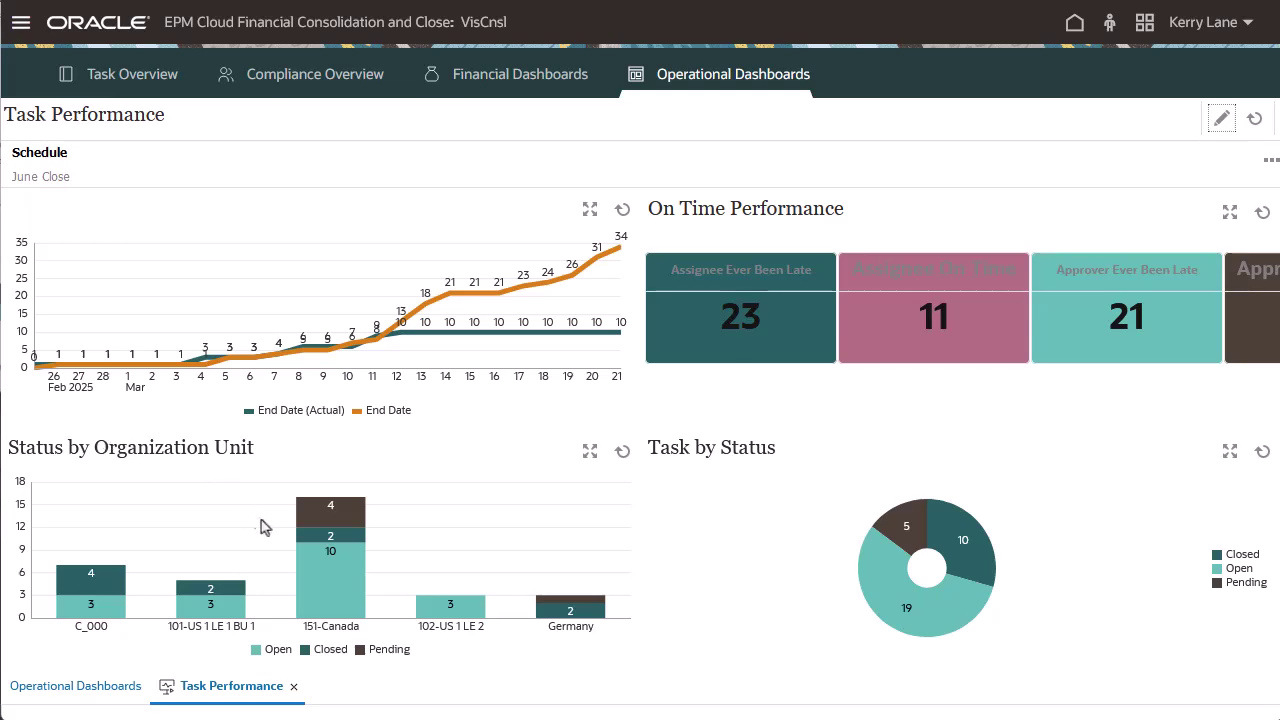
pyautogui.click(328, 583)
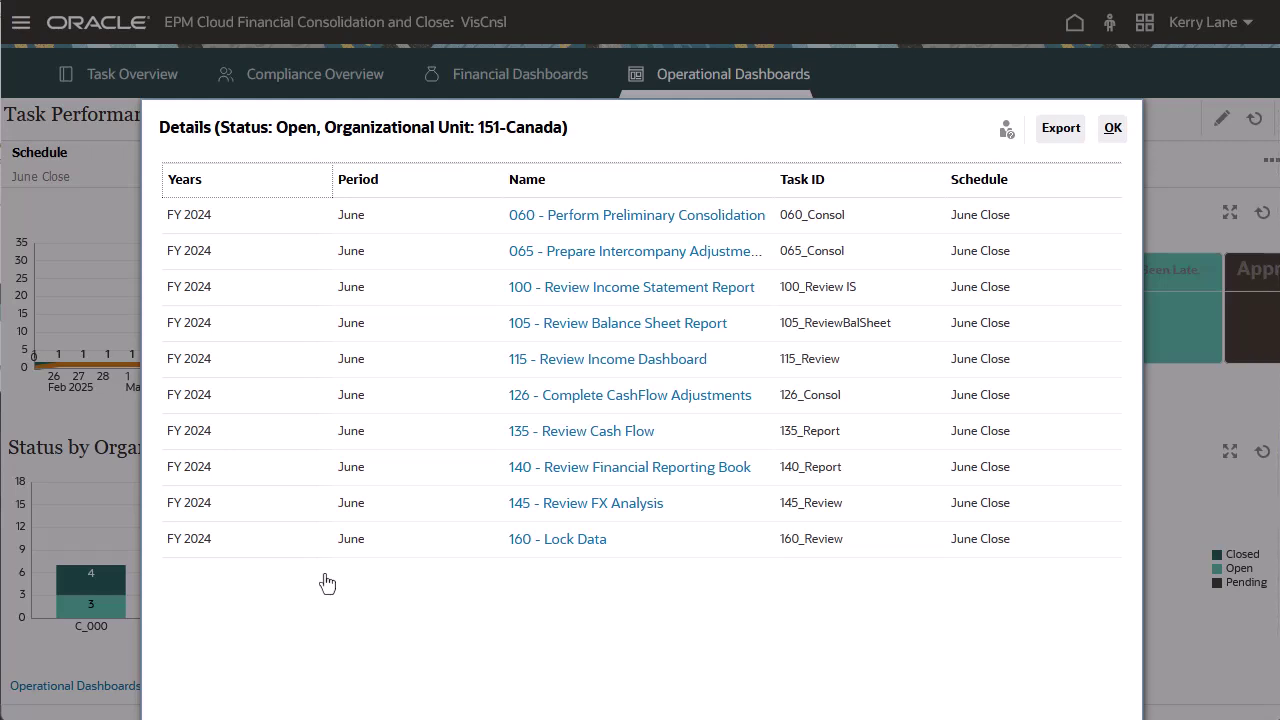
pyautogui.click(1116, 130)
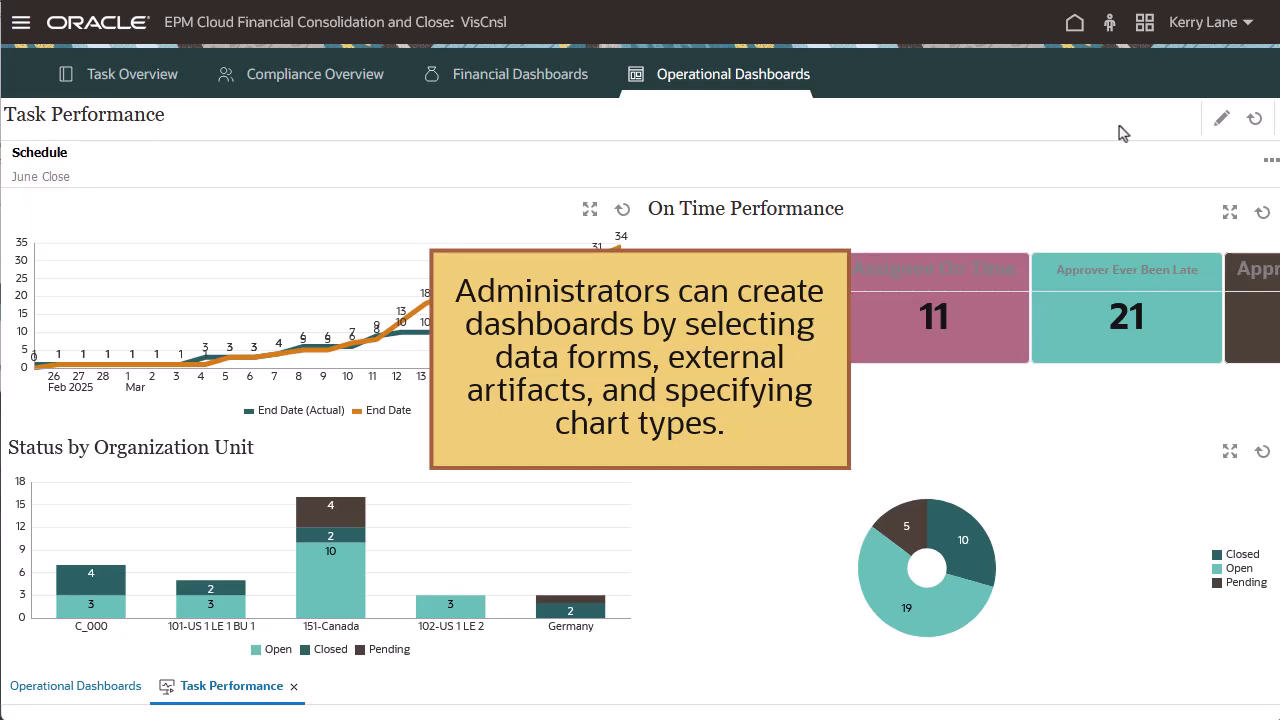